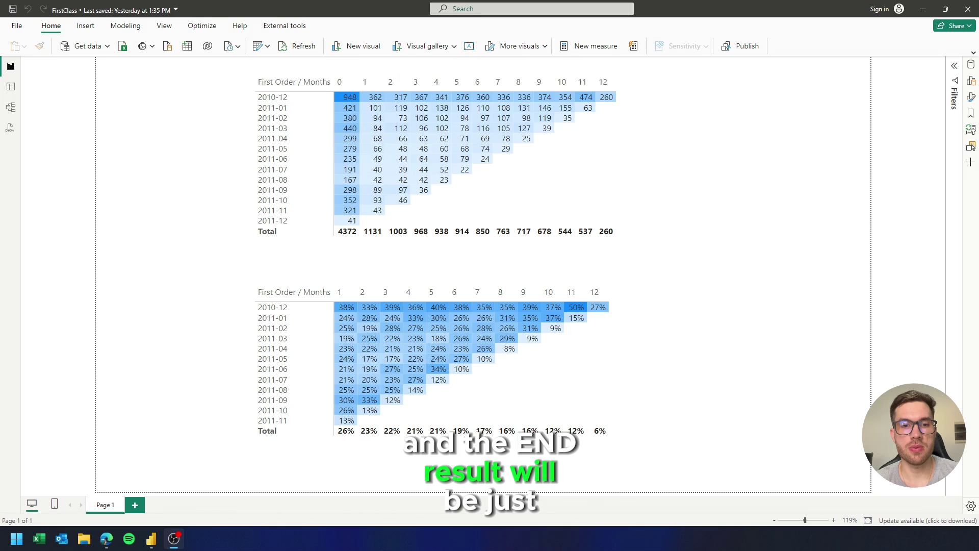
Select the top customer-count matrix, then switch to the Cohort sample report window
left_click(645, 215)
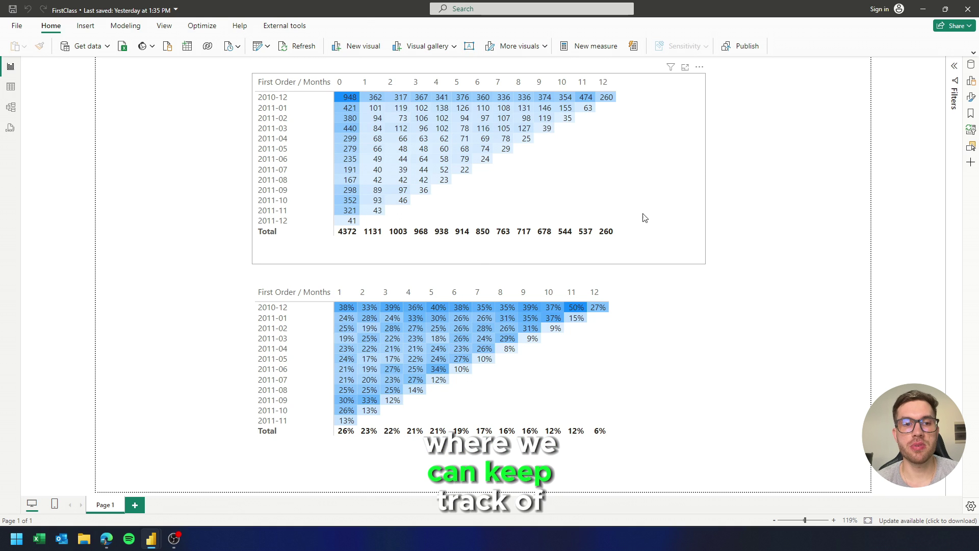
left_click(644, 217)
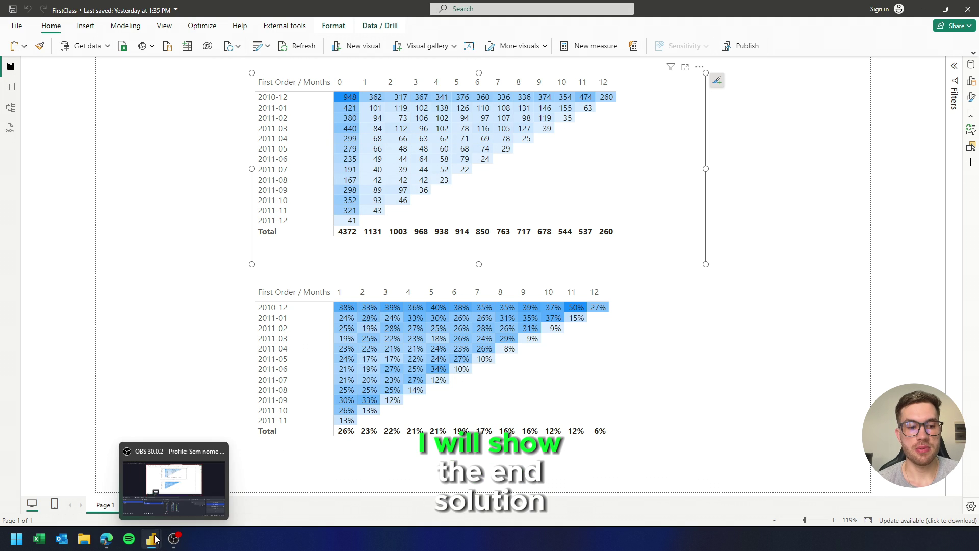
mouse_move(154, 538)
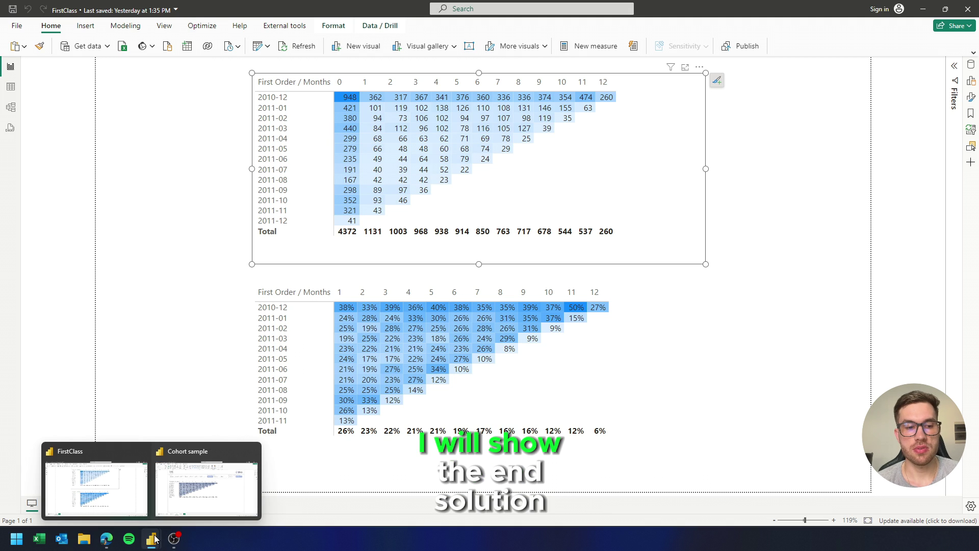
left_click(172, 512)
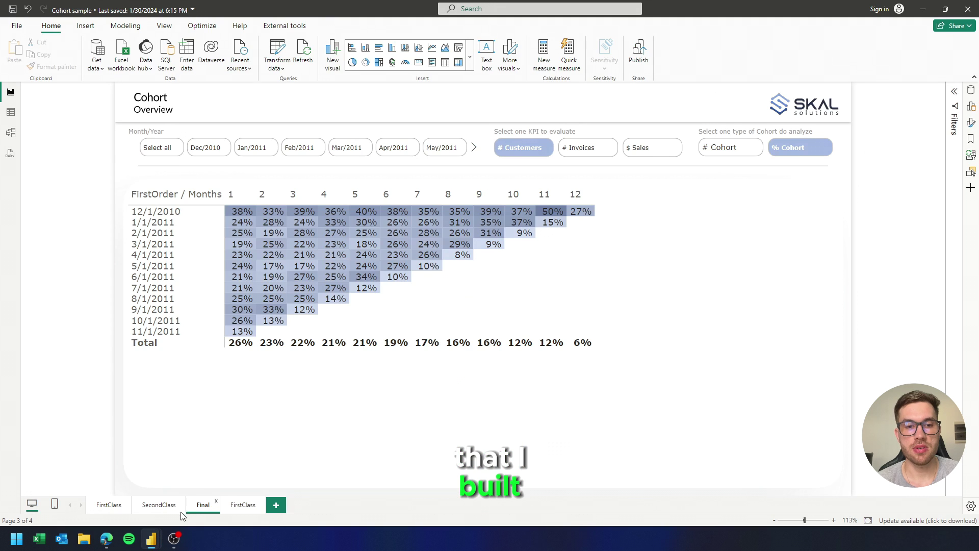
Preview the sample cohort by # Invoices, $ Sales, # Cohort and % Cohort
left_click(584, 154)
left_click(646, 152)
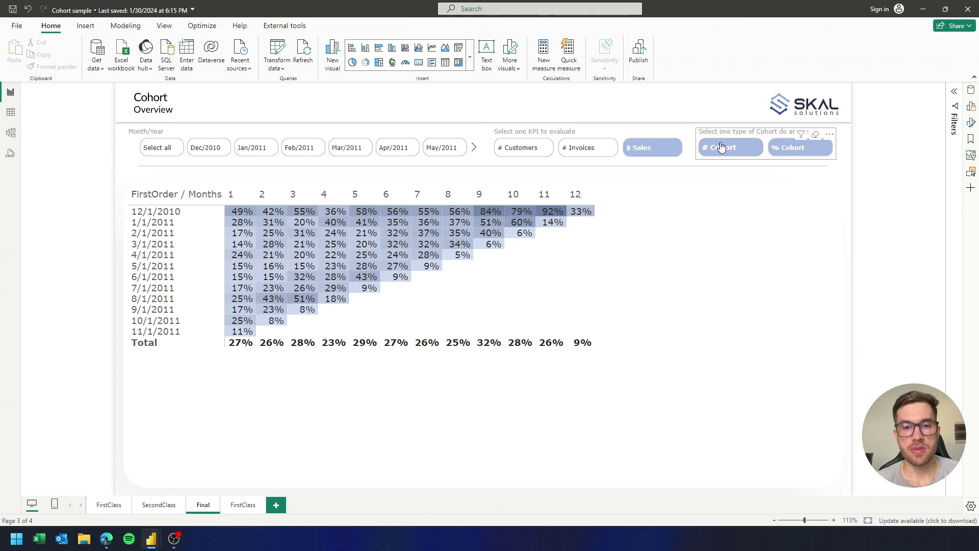
left_click(760, 151)
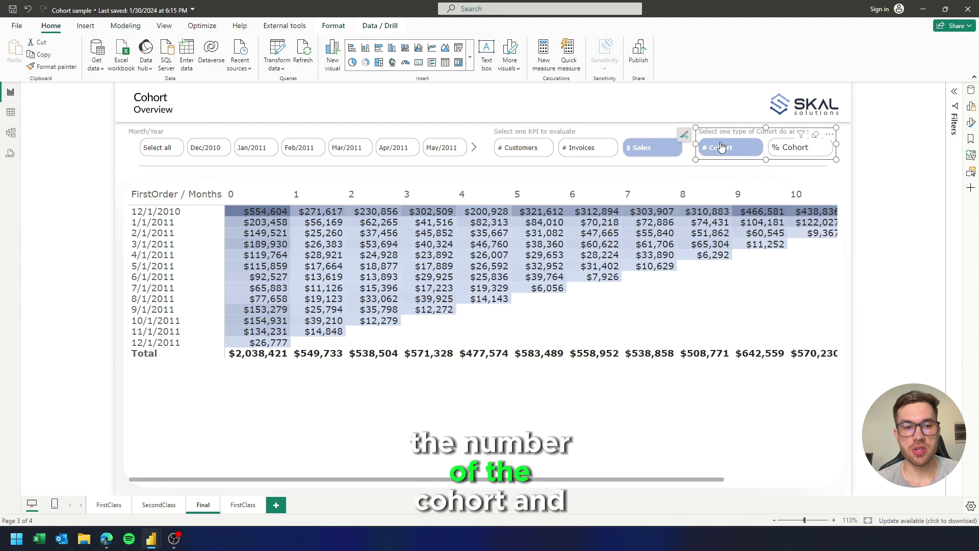
left_click(797, 153)
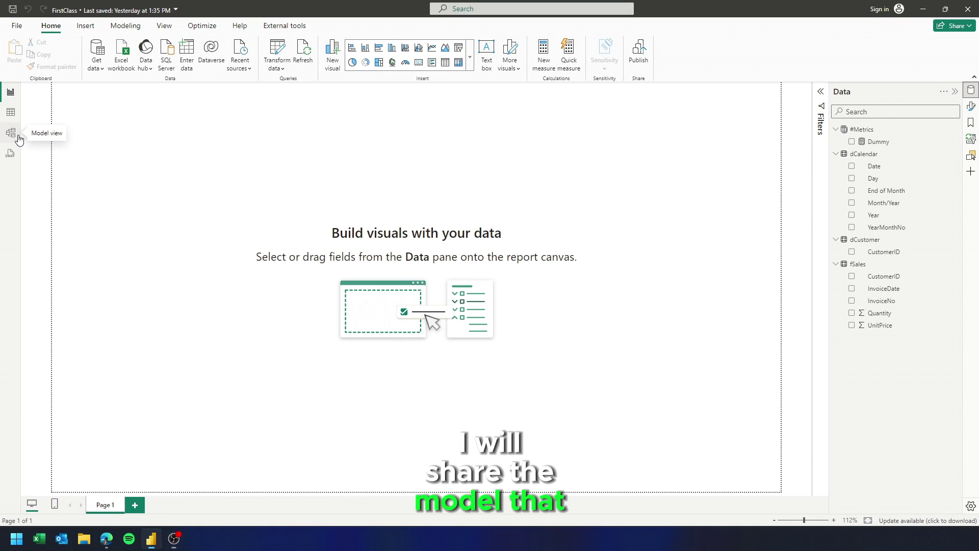
In the model diagram, select fSales and nudge the dCustomer card slightly up-left
left_click(18, 137)
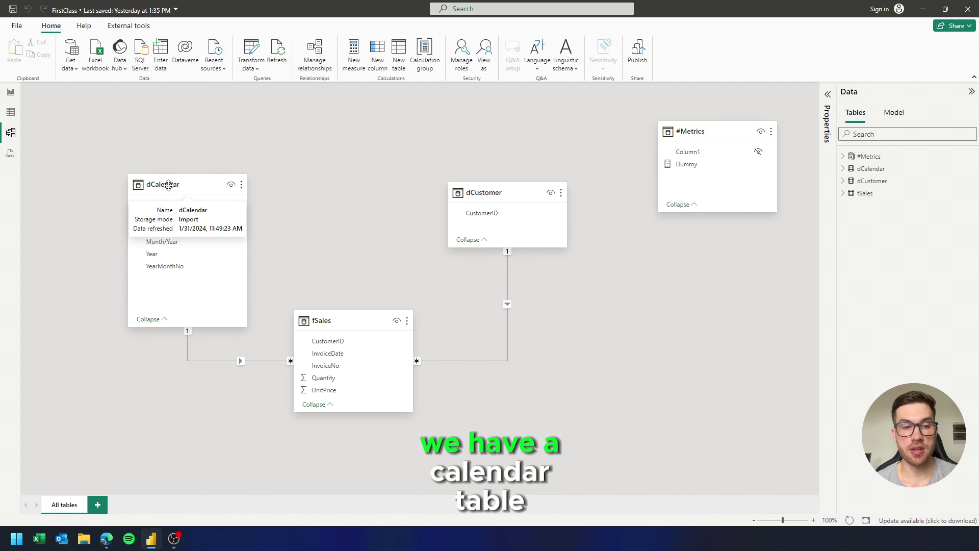
left_click(326, 320)
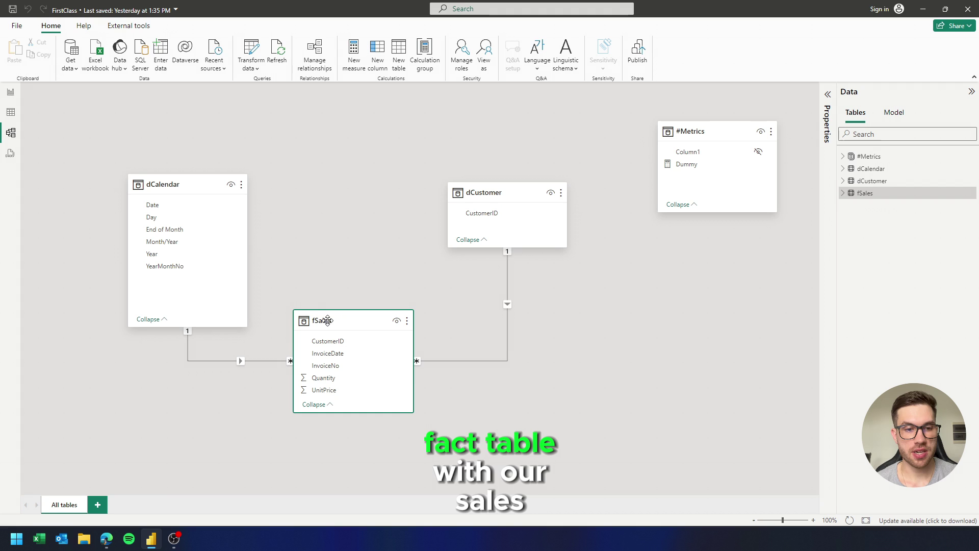
mouse_move(490, 185)
left_mouse_down()
mouse_move(467, 185)
mouse_move(488, 180)
left_mouse_up()
Browse the fSales table data, checking the InvoiceDate and CustomerID columns
left_click(10, 113)
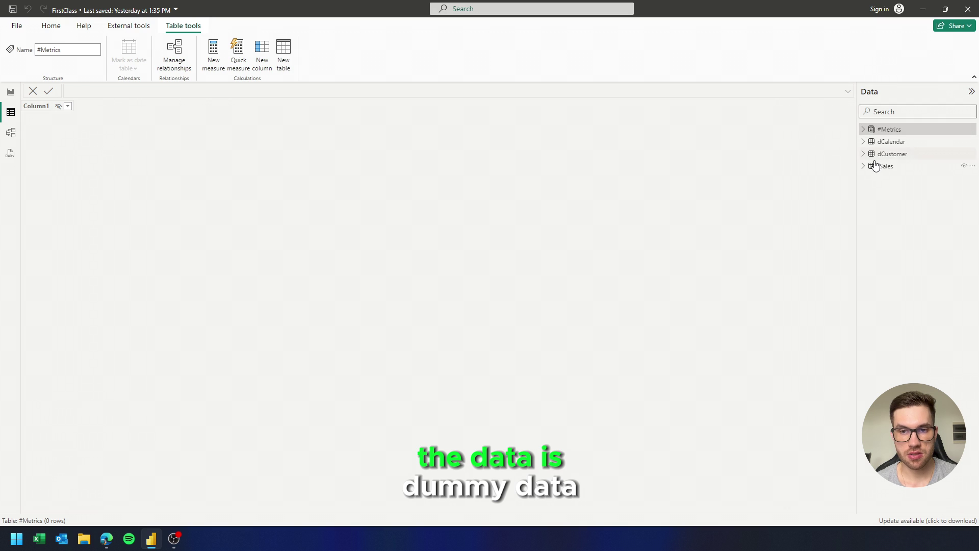
left_click(882, 166)
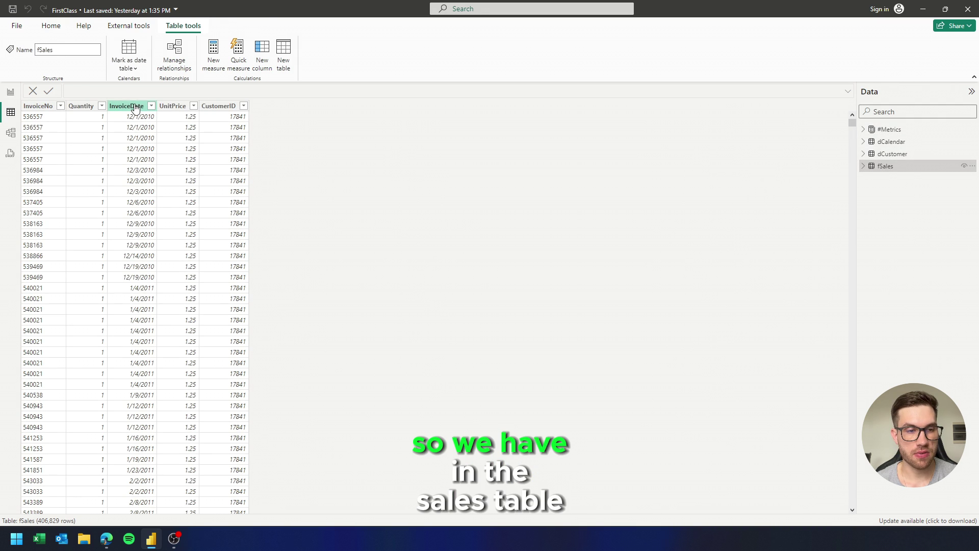
left_click(135, 107)
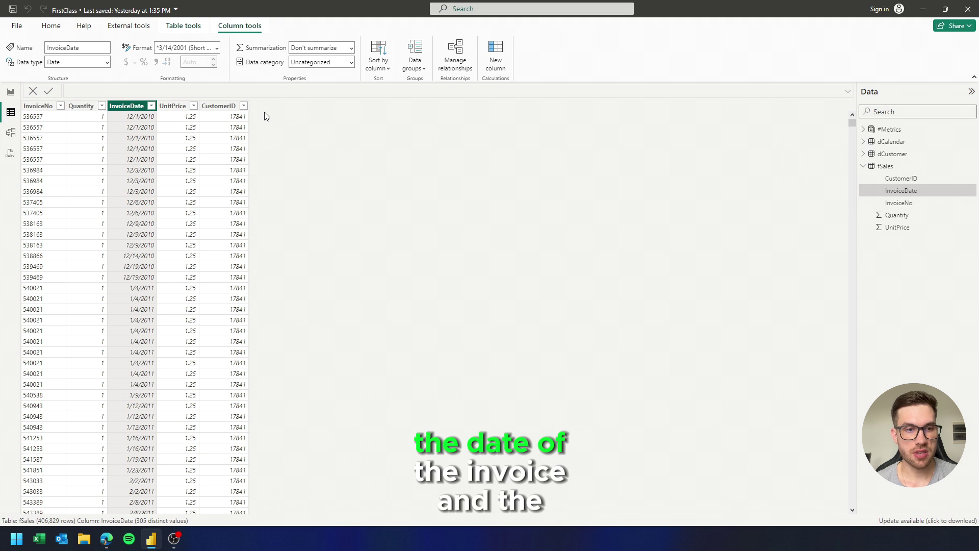
left_click(223, 106)
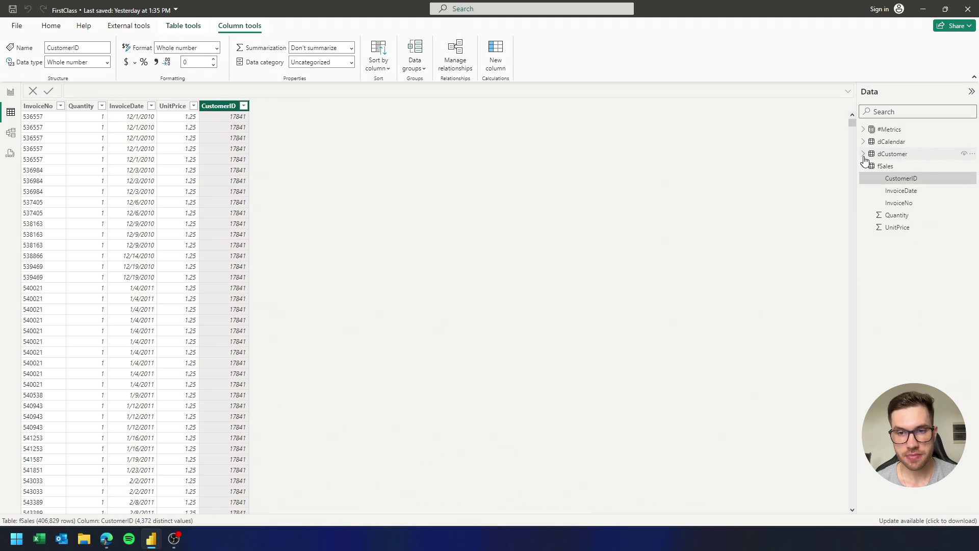
Inspect dCalendar's Date and End of Month columns, keeping the names, then show dCustomer
left_click(863, 154)
left_click(892, 154)
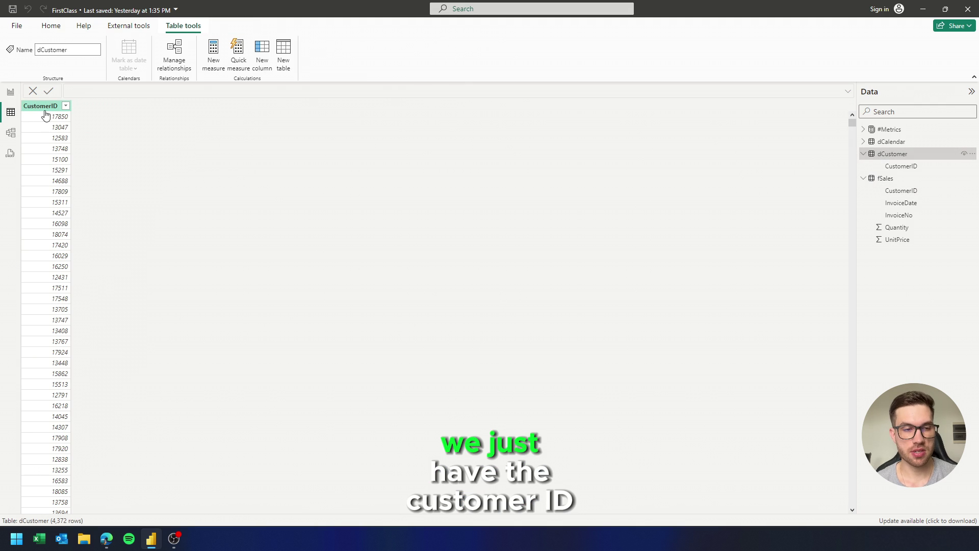
left_click(863, 141)
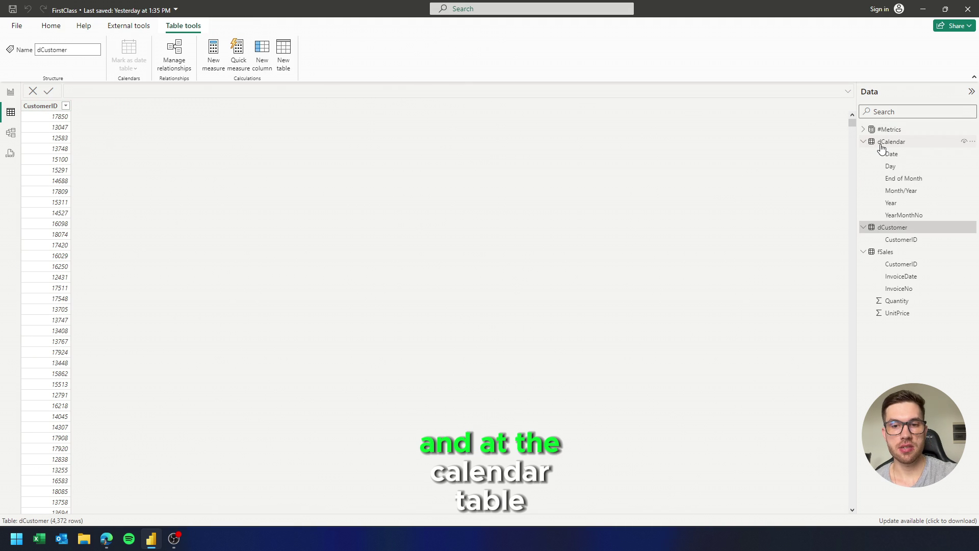
left_click(891, 141)
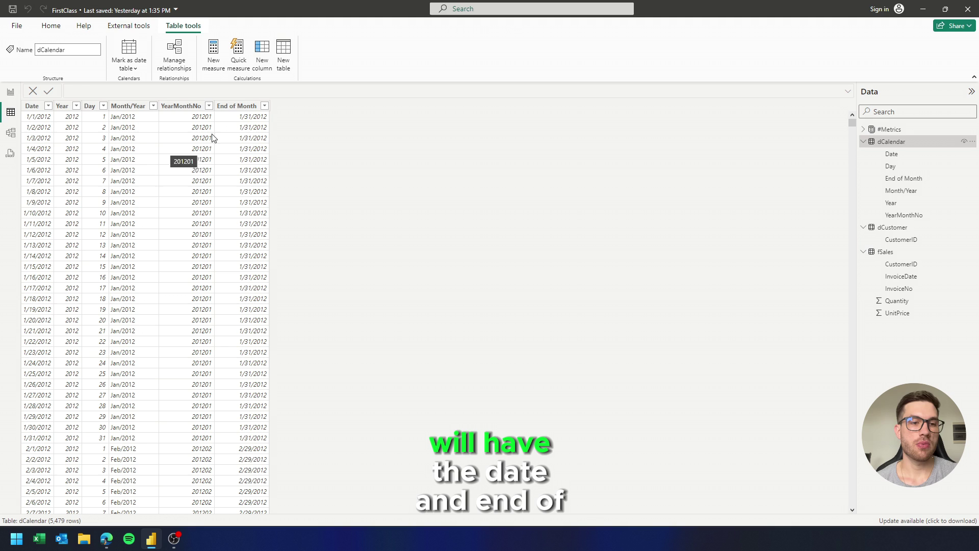
left_click(32, 106)
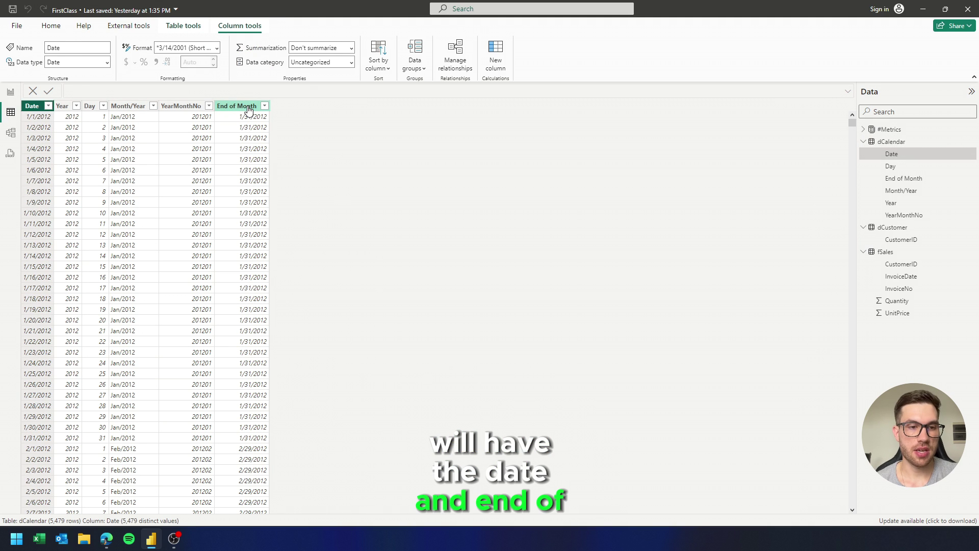
left_click(248, 108)
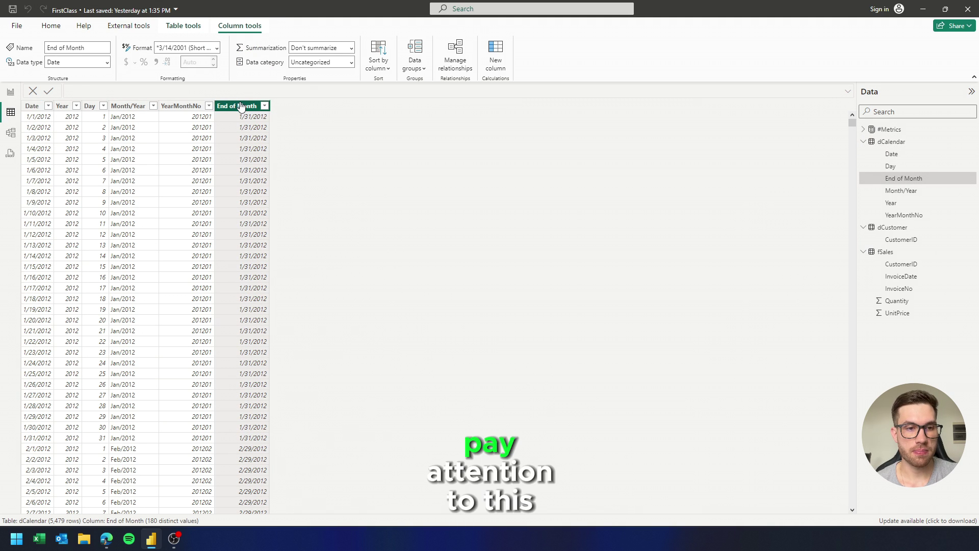
double_click(241, 102)
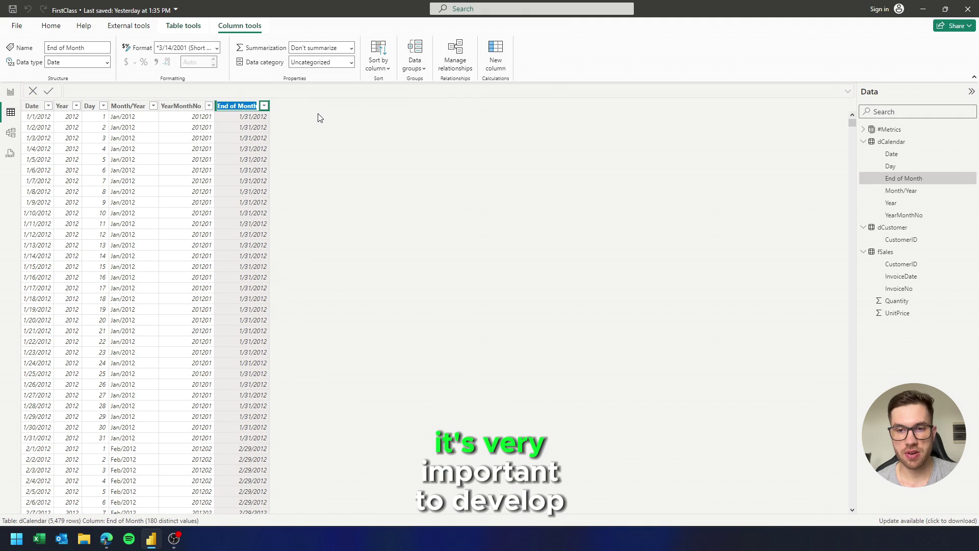
left_click(299, 118)
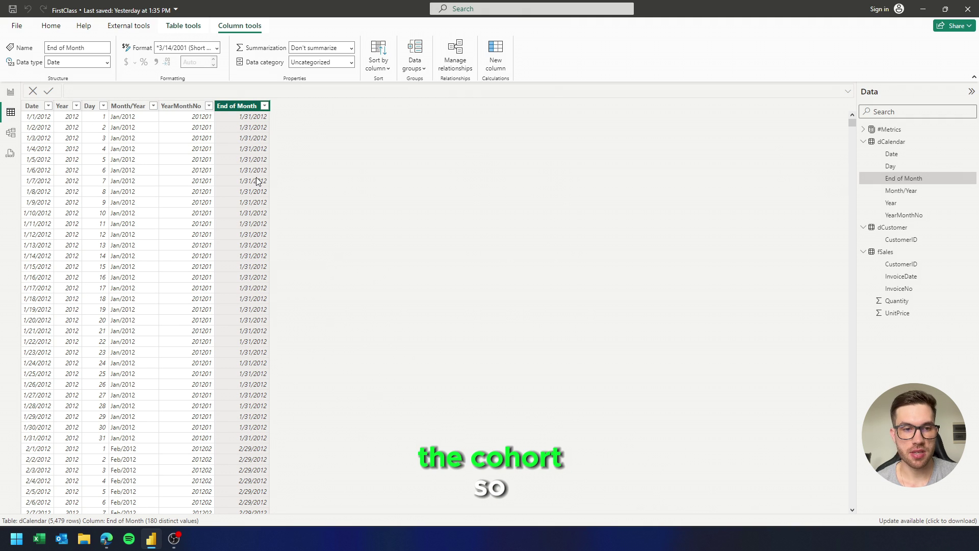
left_click(891, 227)
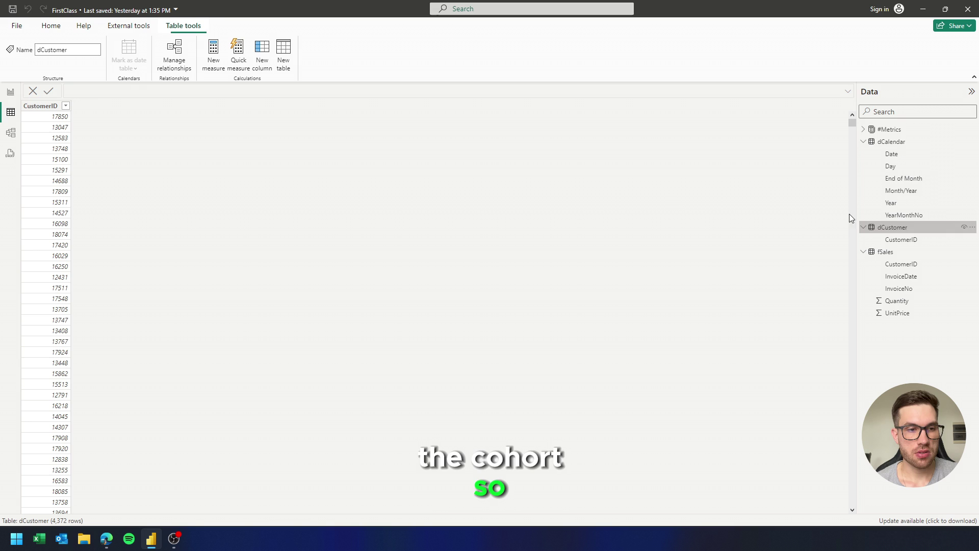
Start a new dCustomer calculated column named FirstOrder
left_click(264, 56)
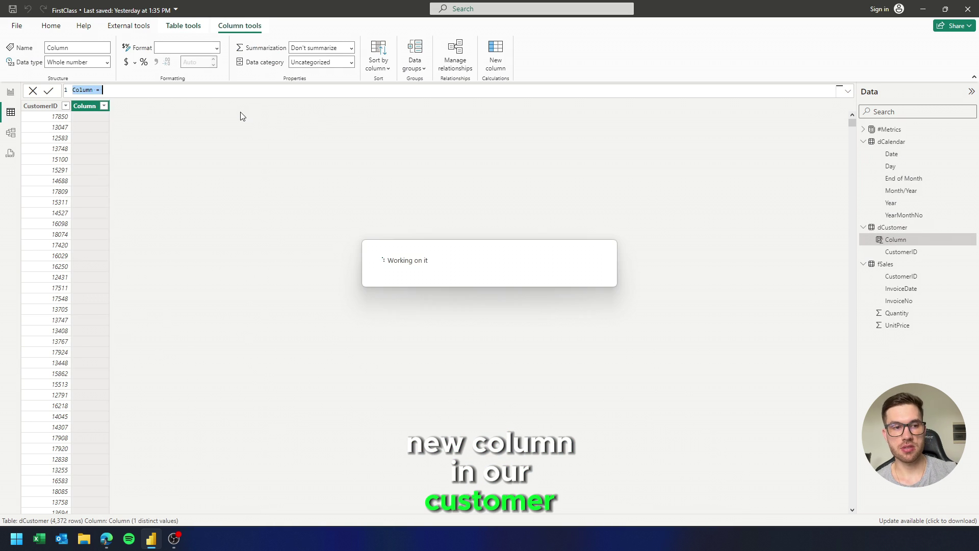
type("Fir")
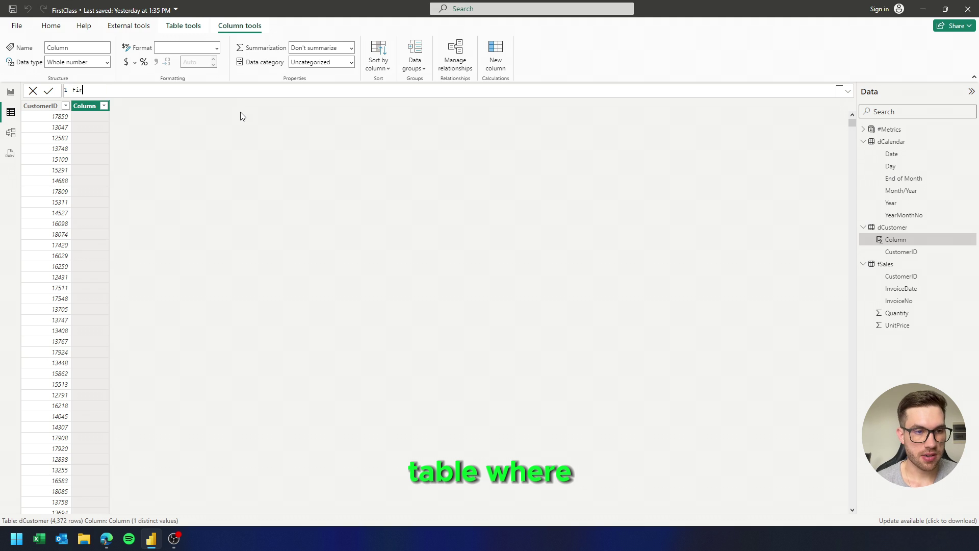
type("stM")
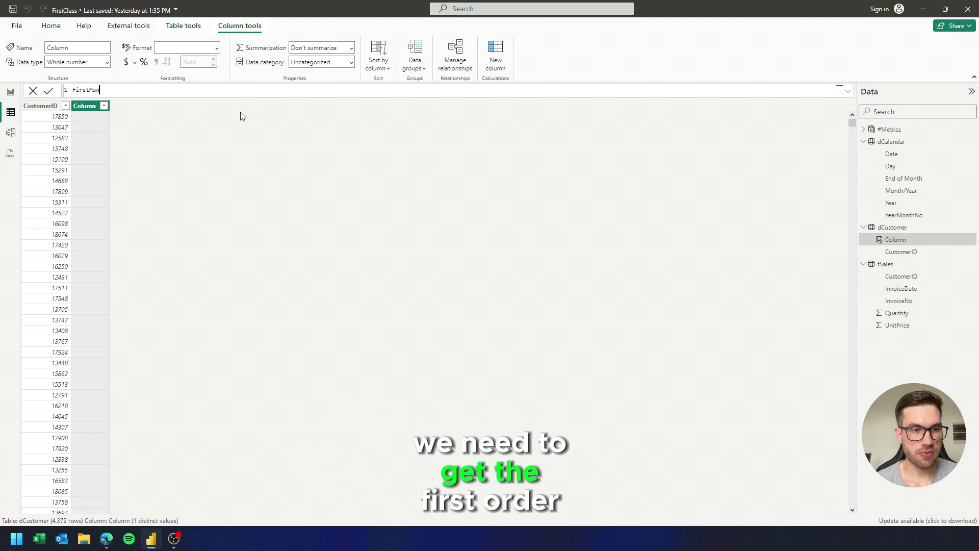
key("BackSpace")
type("Order =")
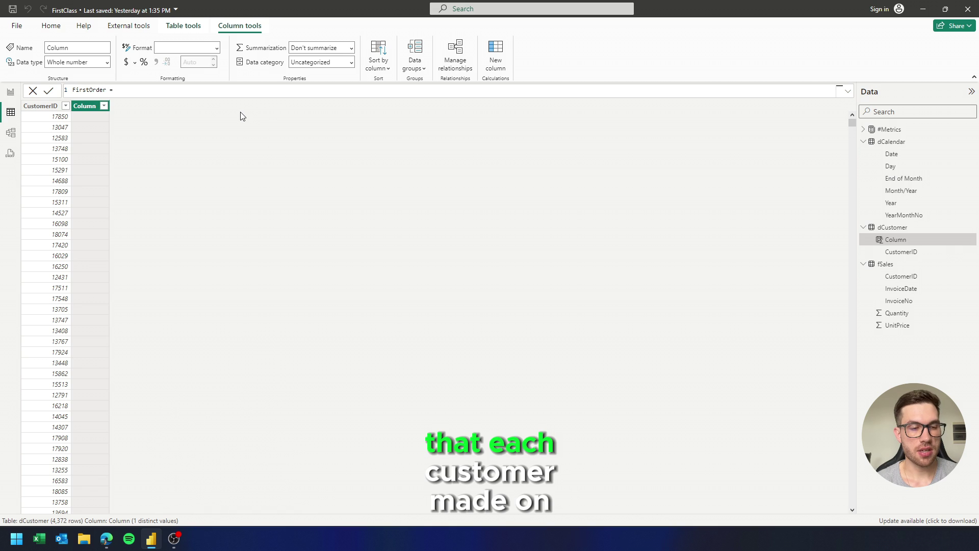
key("shift+Return")
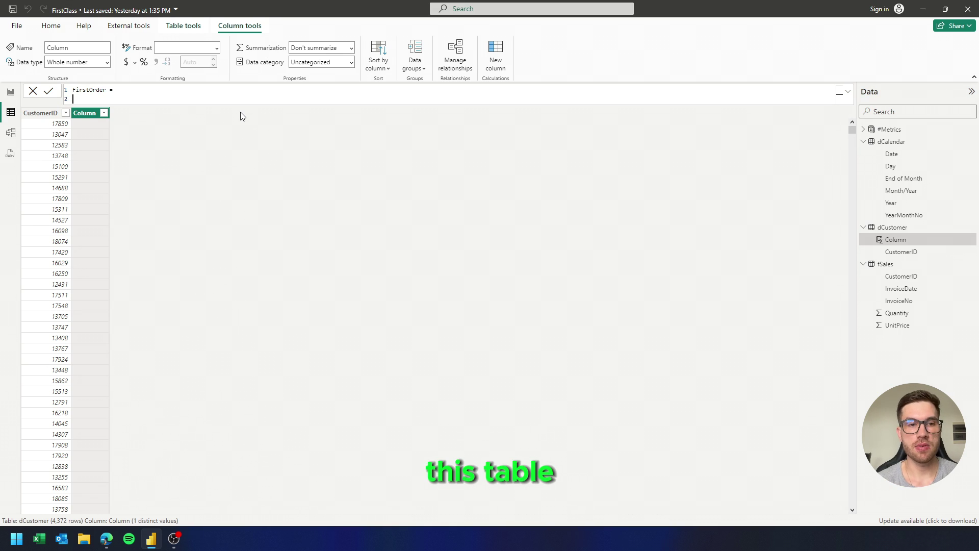
Define FirstOrder as CALCULATE(MIN(fSales[InvoiceDate])) and commit it
type("CA")
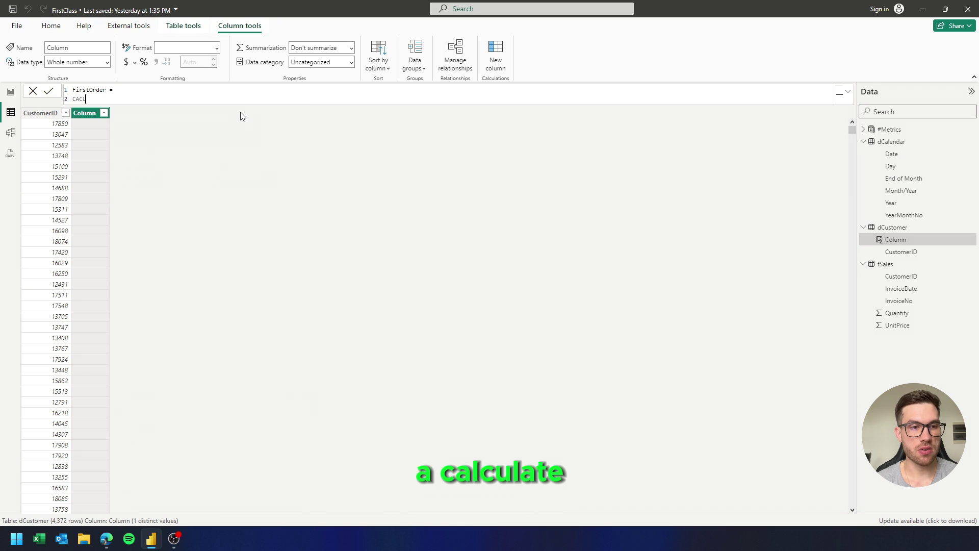
type("L")
key("Tab")
key("shift+Return")
type("MIN")
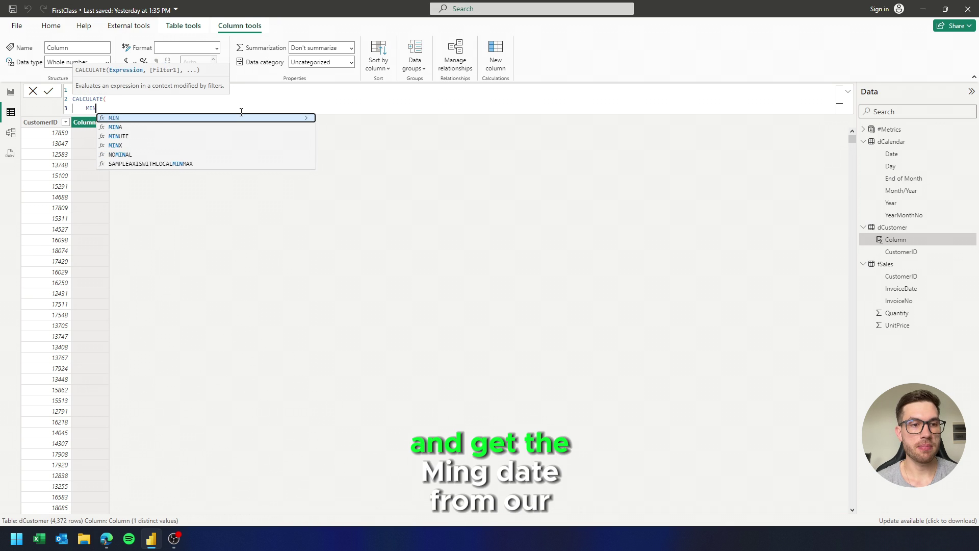
key("Tab")
type("inv")
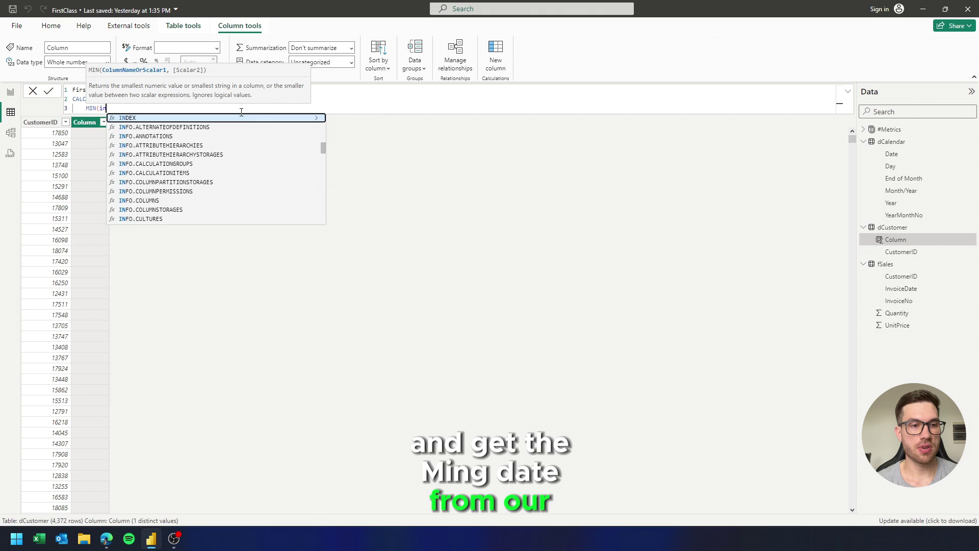
key("Tab")
type(")")
key("shift+Return")
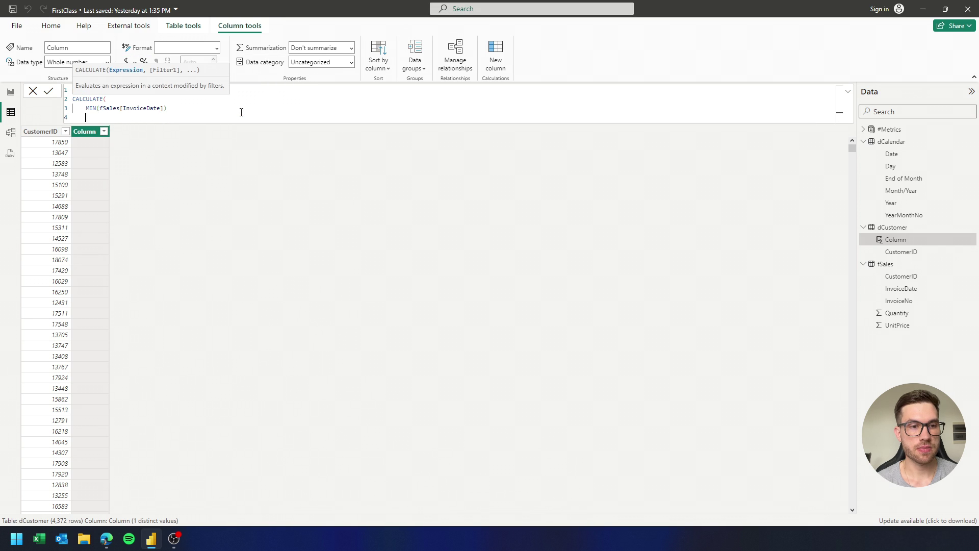
type(")")
key("Return")
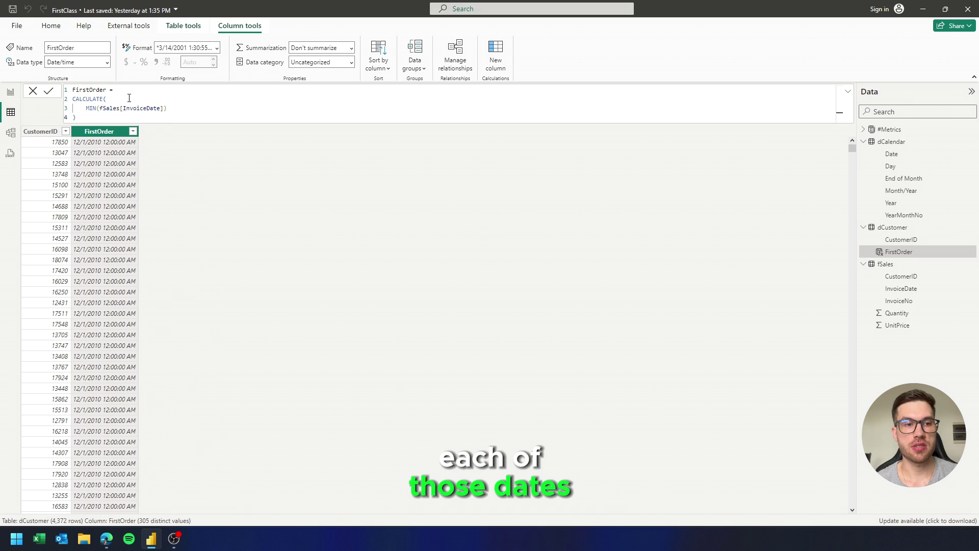
left_click_drag(72, 99, 77, 117)
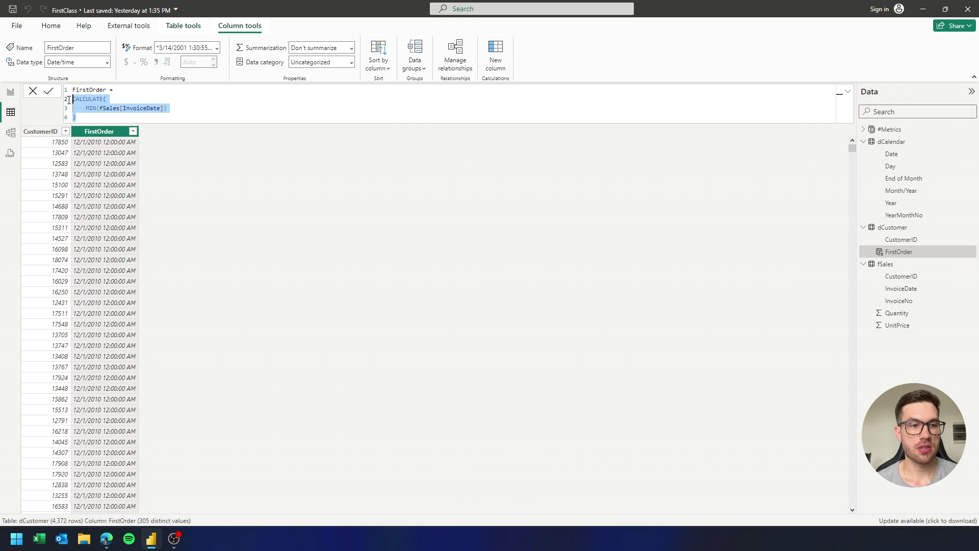
Wrap the FirstOrder formula in EOMONTH(…, 0) to return month-end dates
key("Tab")
left_click(132, 91)
key("Return")
type("EOM")
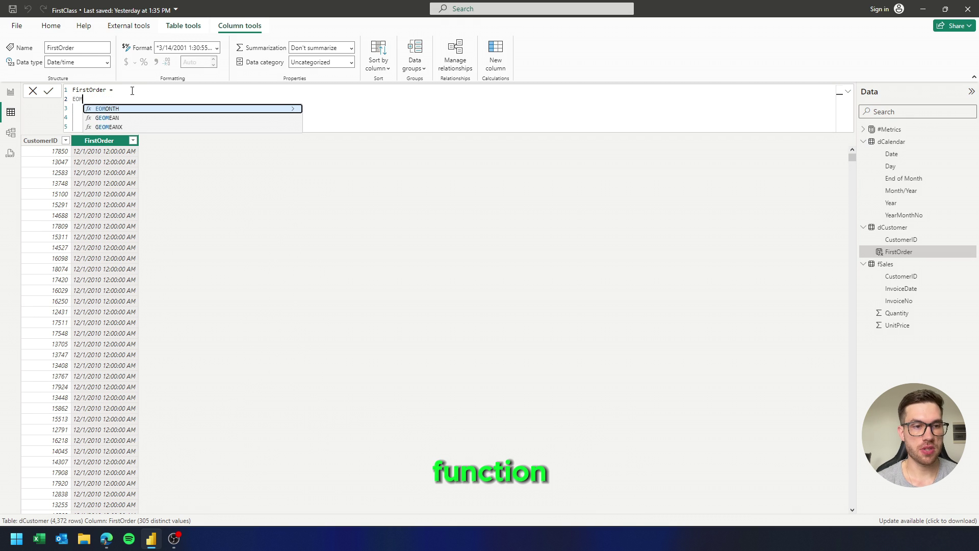
key("Tab")
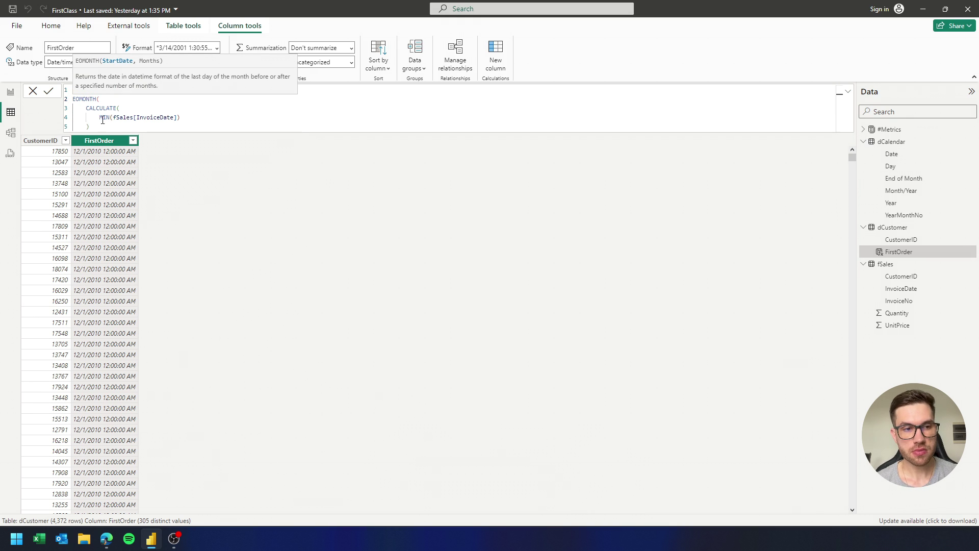
left_click(100, 126)
type(",")
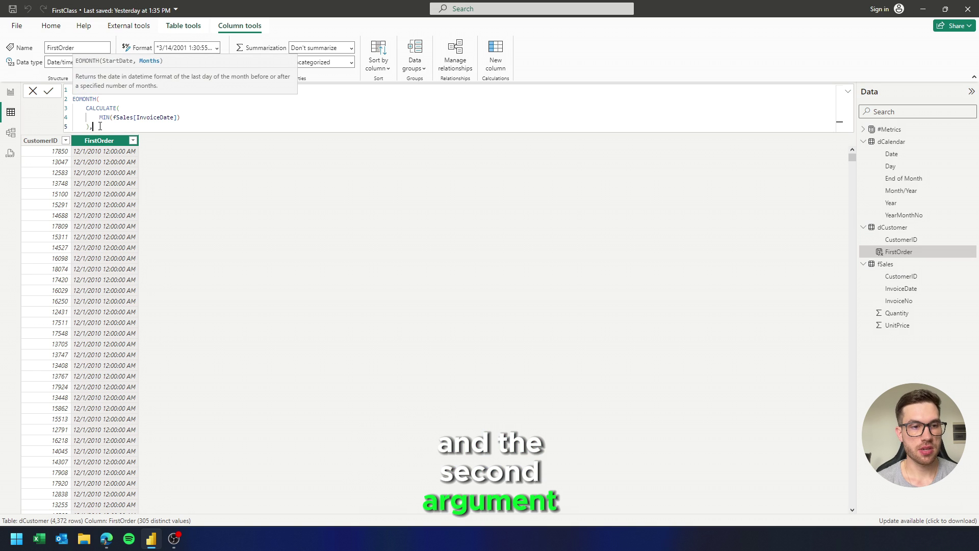
key("Return")
type("0")
key("Return")
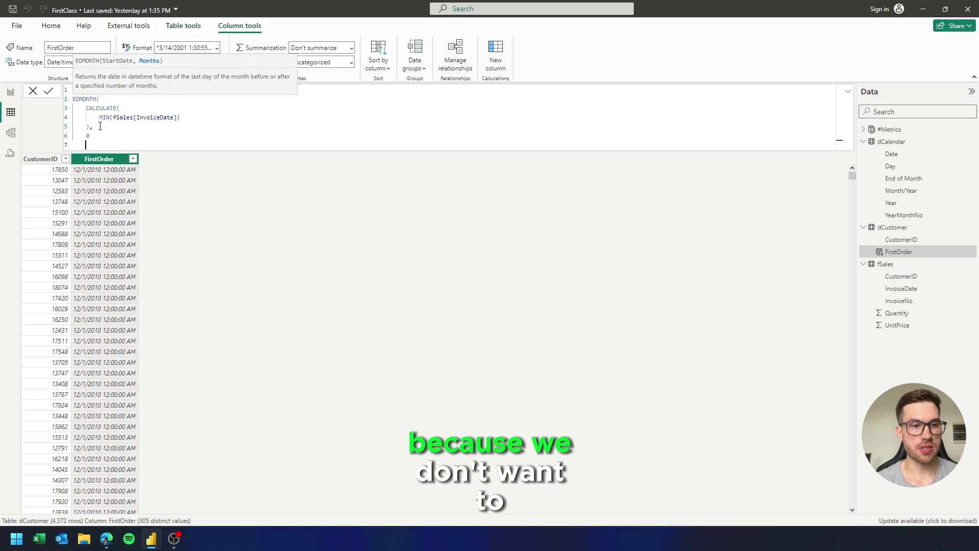
type(")")
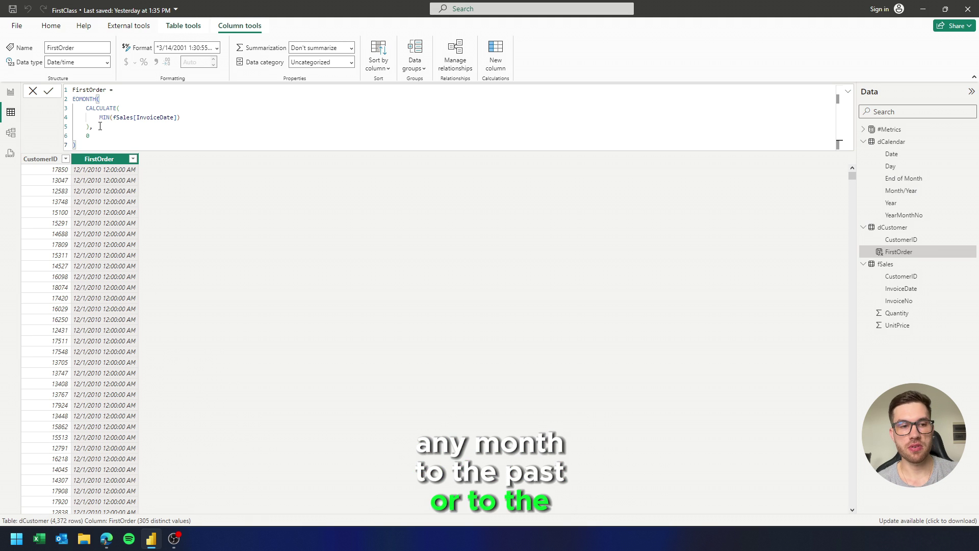
key("Return")
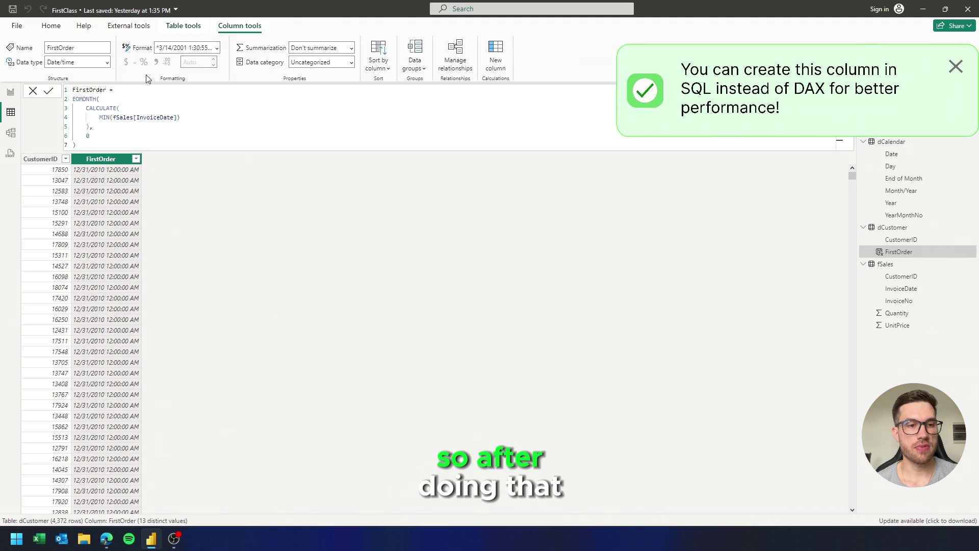
Apply the Short Date format to FirstOrder and return to the report page
left_click(217, 48)
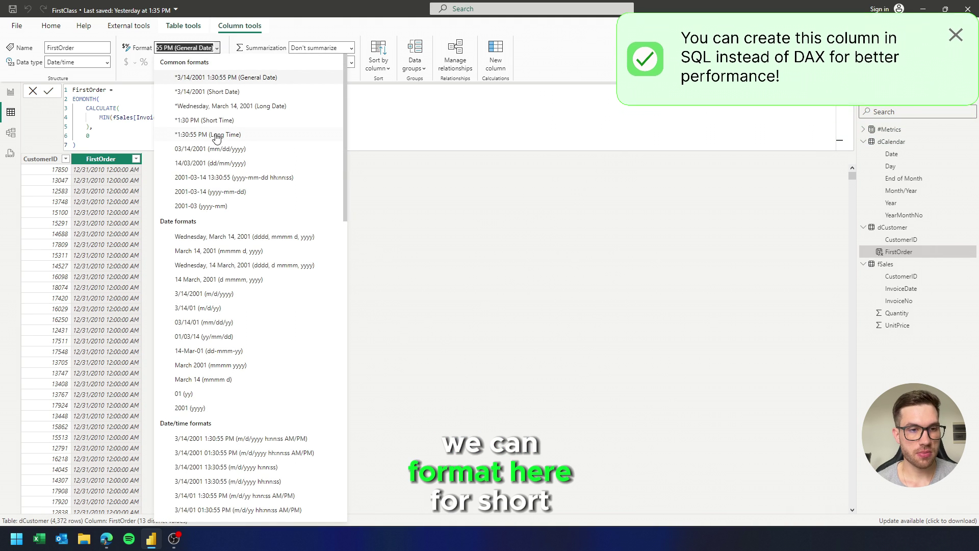
left_click(223, 93)
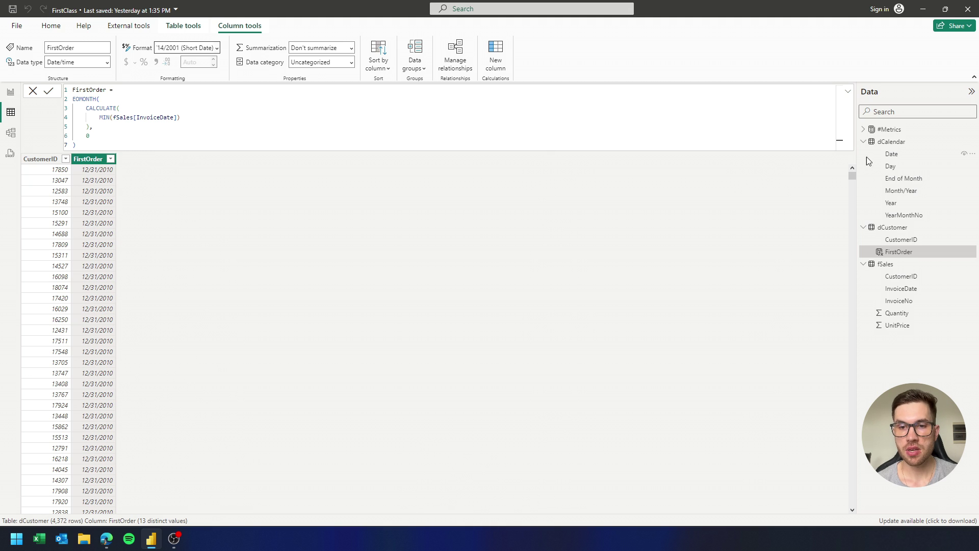
left_click(11, 93)
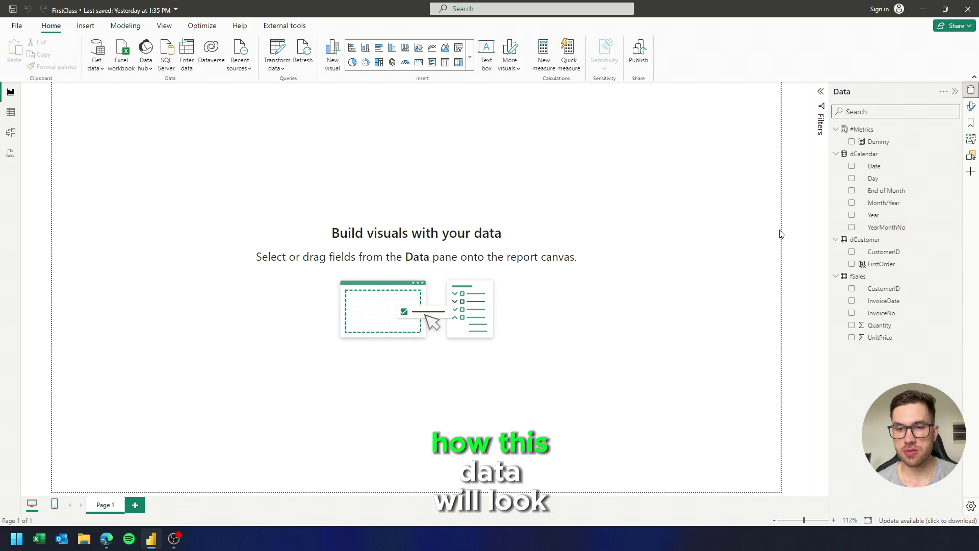
Add a matrix visual with dCustomer FirstOrder in Rows and position it on the page
left_click(970, 173)
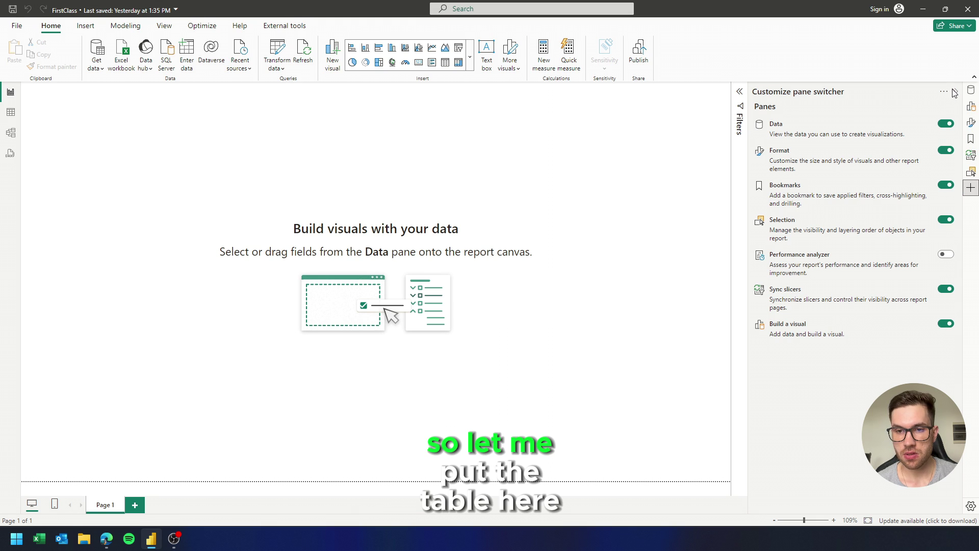
left_click(970, 106)
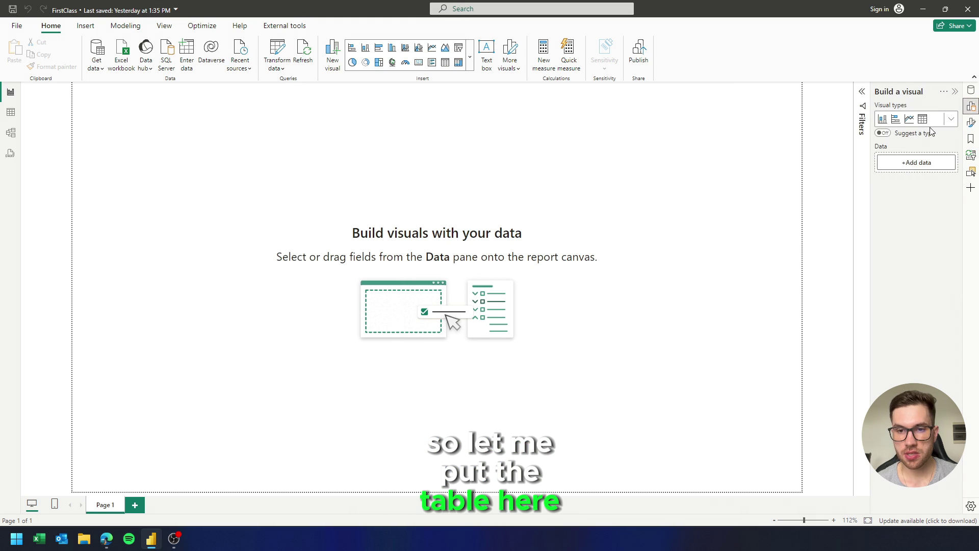
left_click(951, 120)
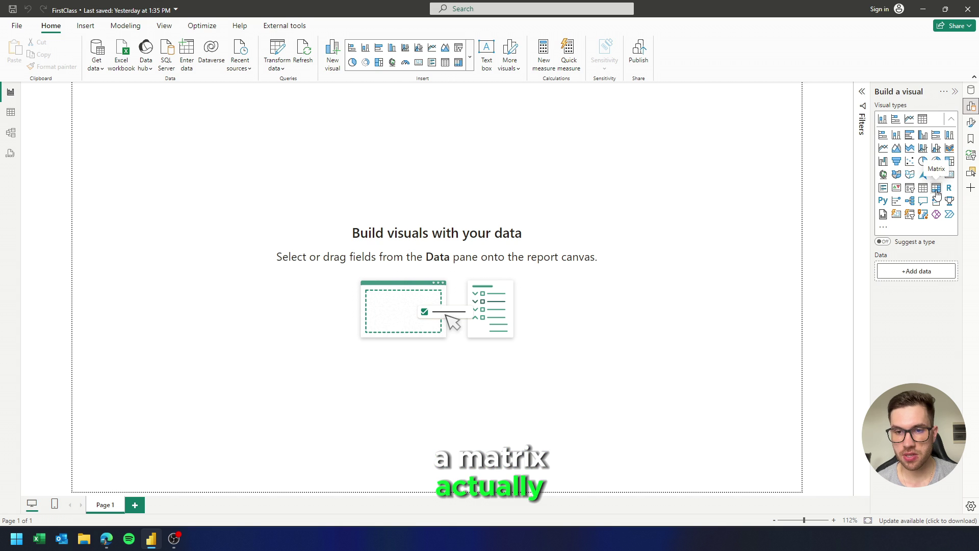
left_click(936, 189)
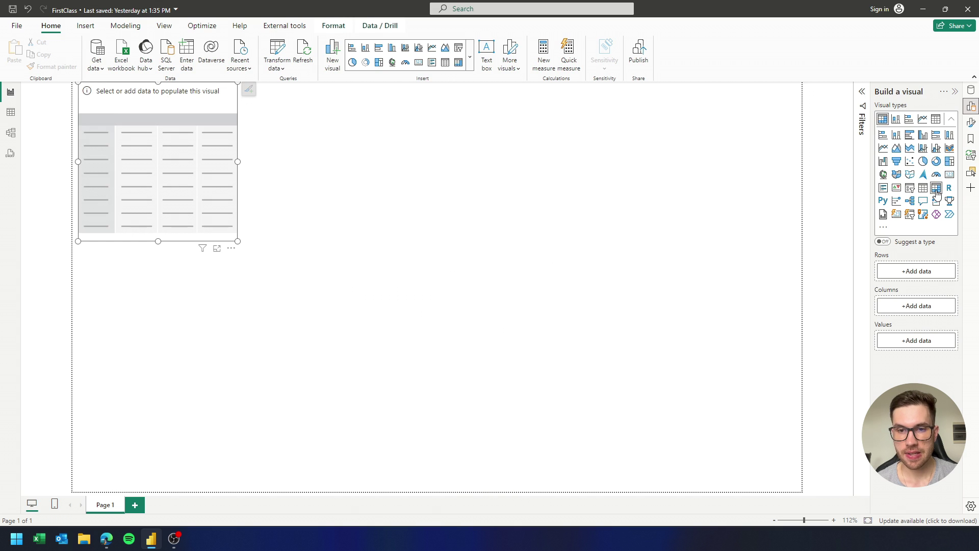
left_click(971, 90)
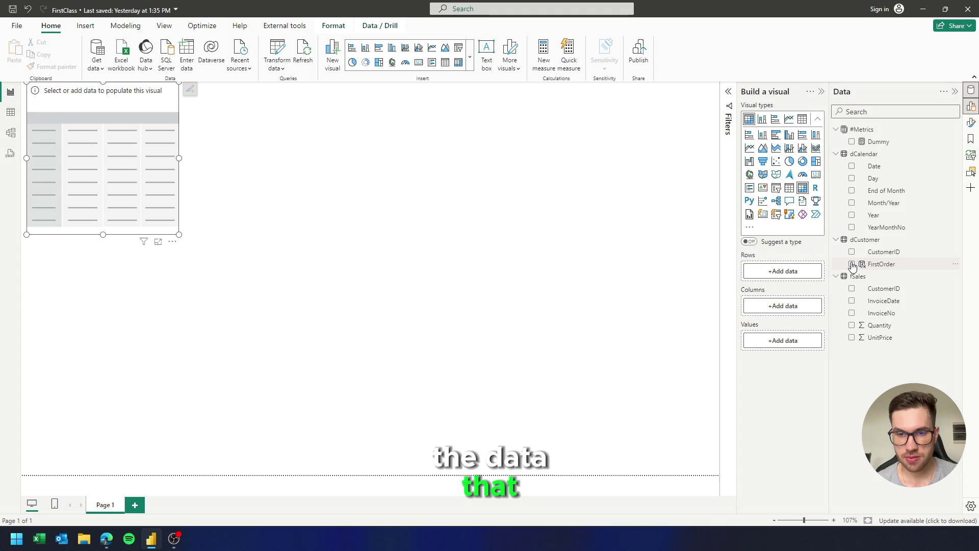
left_click(852, 264)
left_click_drag(152, 226, 376, 370)
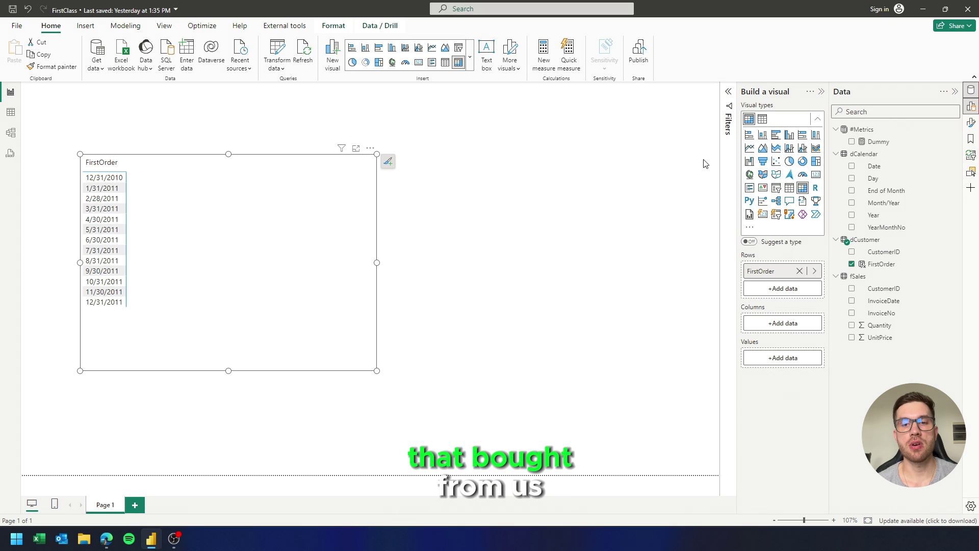
Create the # Customers = DISTINCTCOUNT(fSales[CustomerID]) measure and add it to the matrix values
right_click(883, 153)
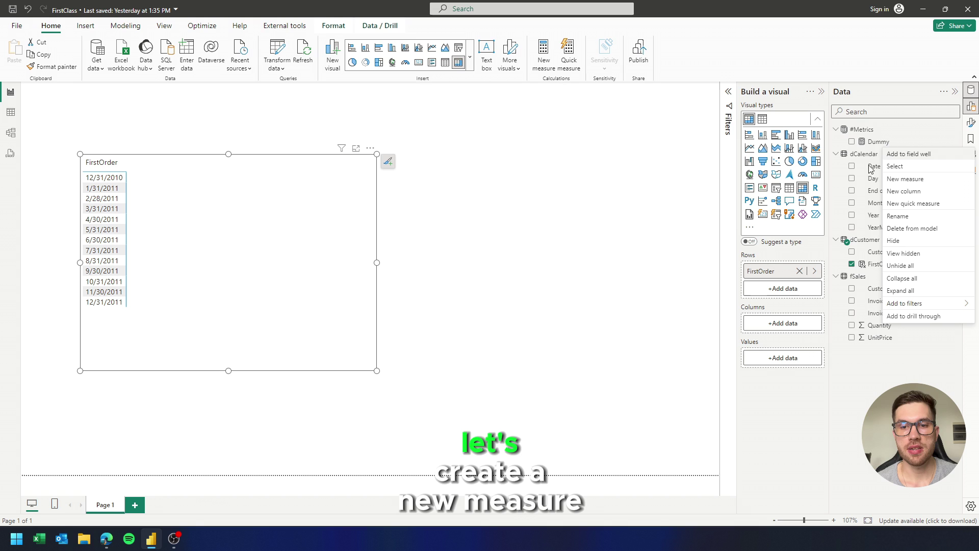
left_click(900, 181)
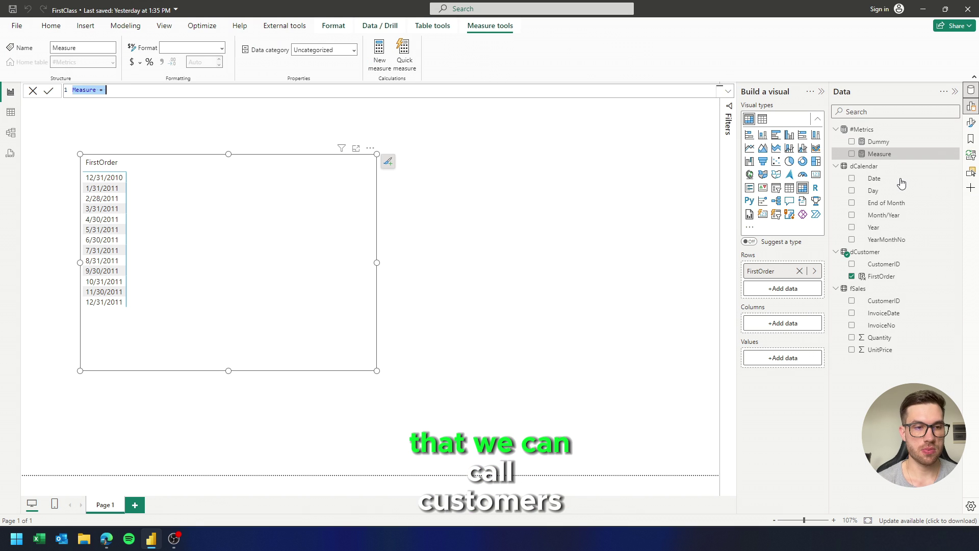
type("# Customers =")
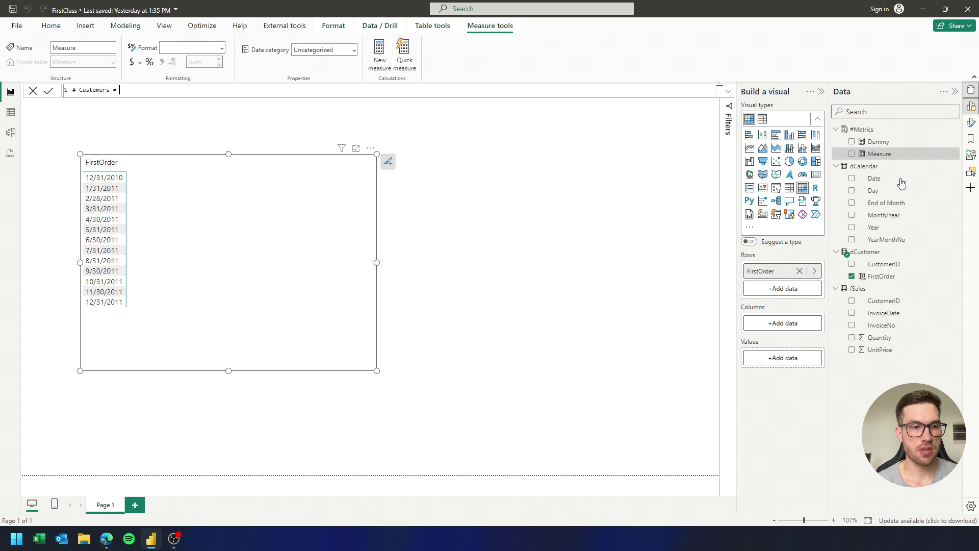
key("Return")
type("DIS")
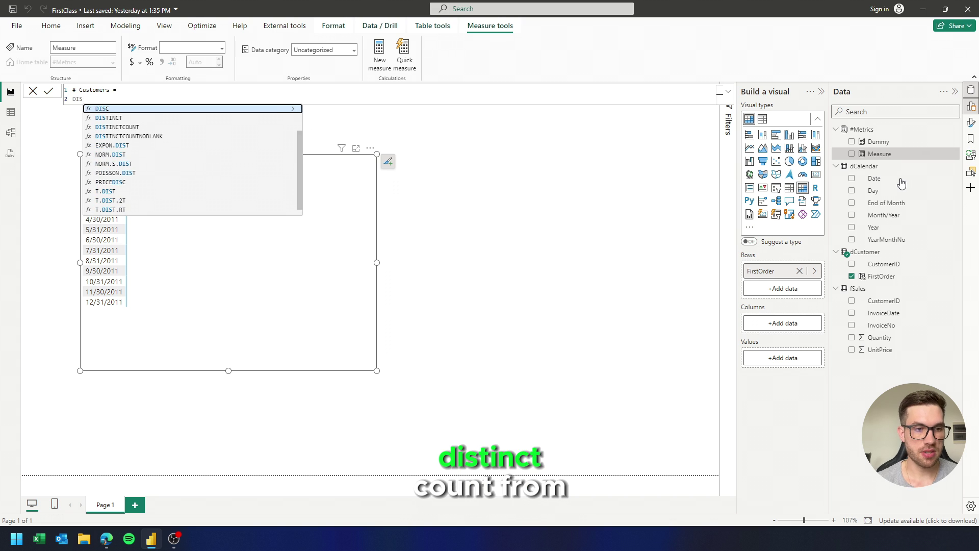
key("Down")
key("Down")
key("Tab")
type("cust")
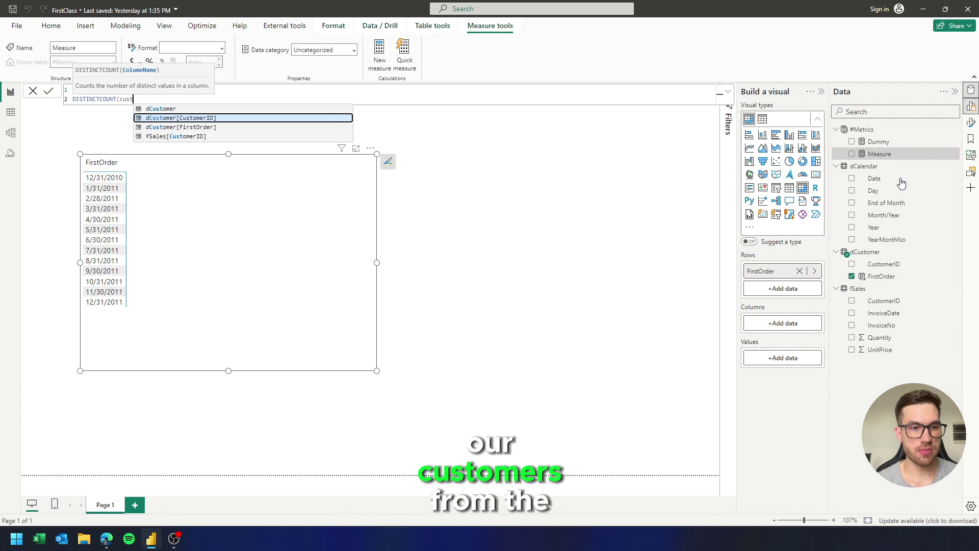
key("Down")
key("Down")
key("Tab")
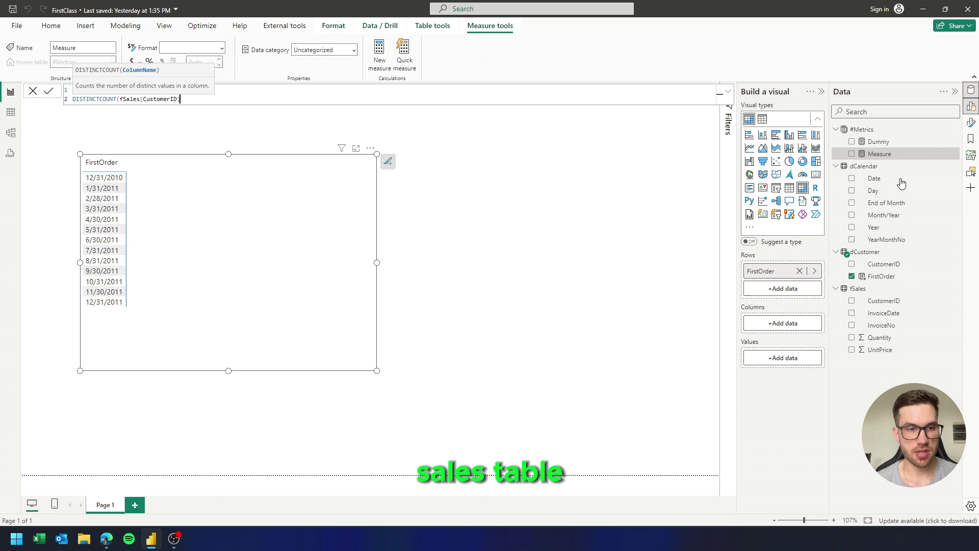
type(")")
key("Return")
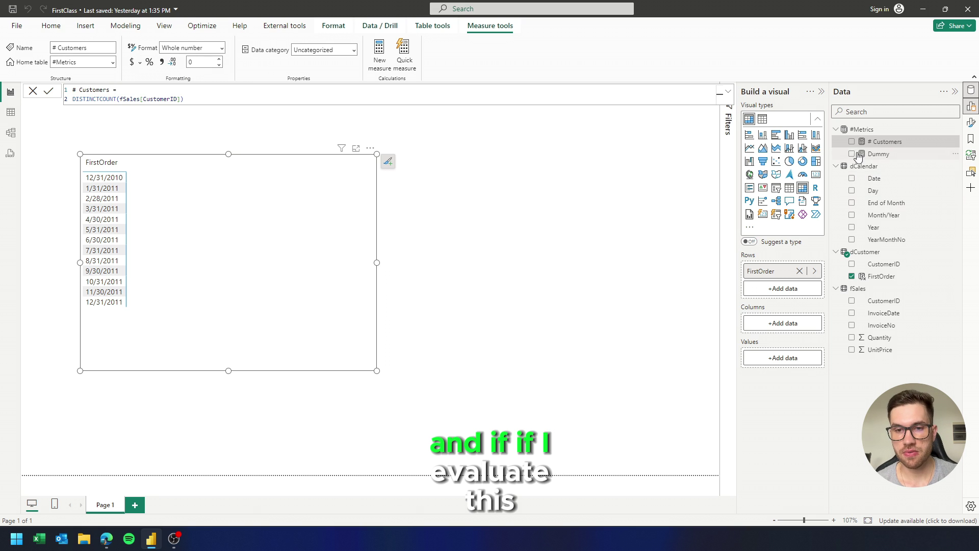
left_click(851, 142)
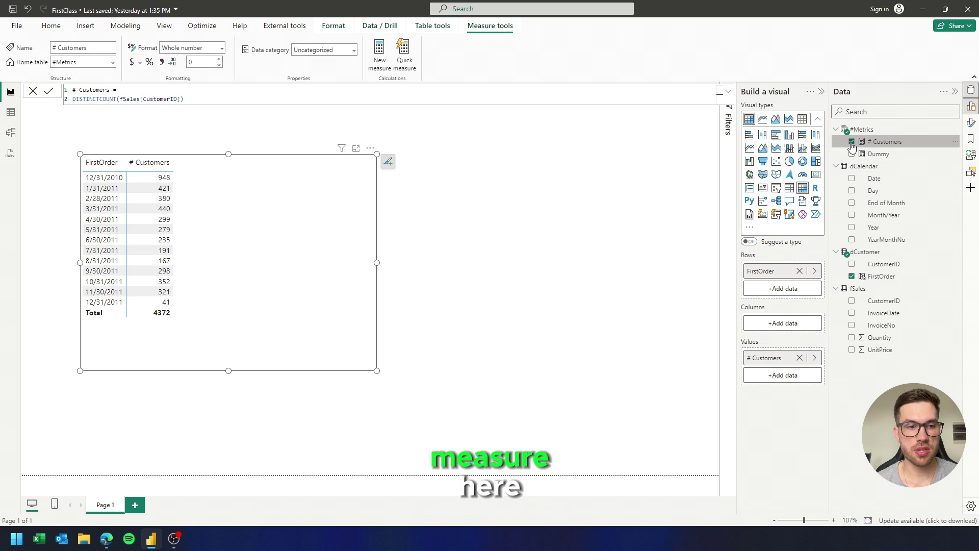
left_click_drag(264, 228, 251, 248)
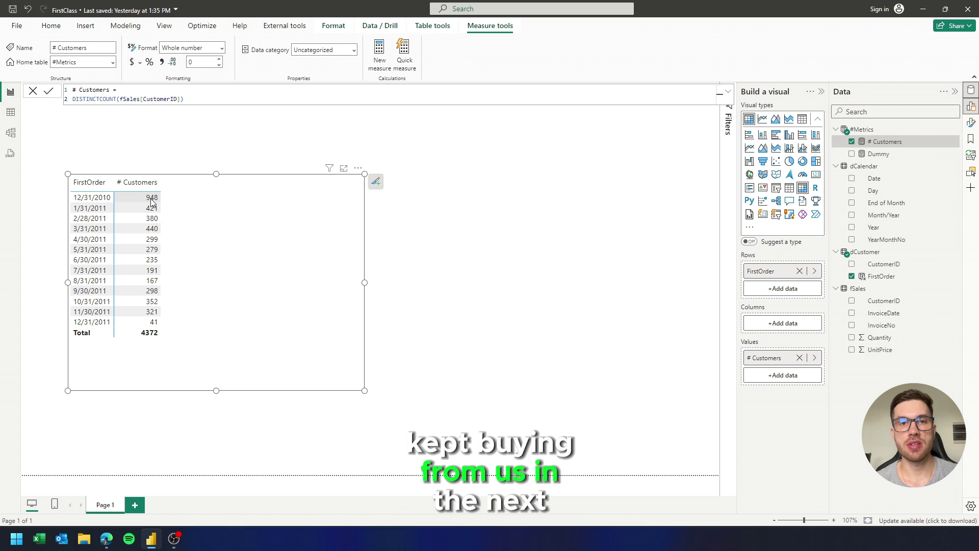
Start a new fSales calculated column named MonthsAfterFirstOrder
left_click(14, 118)
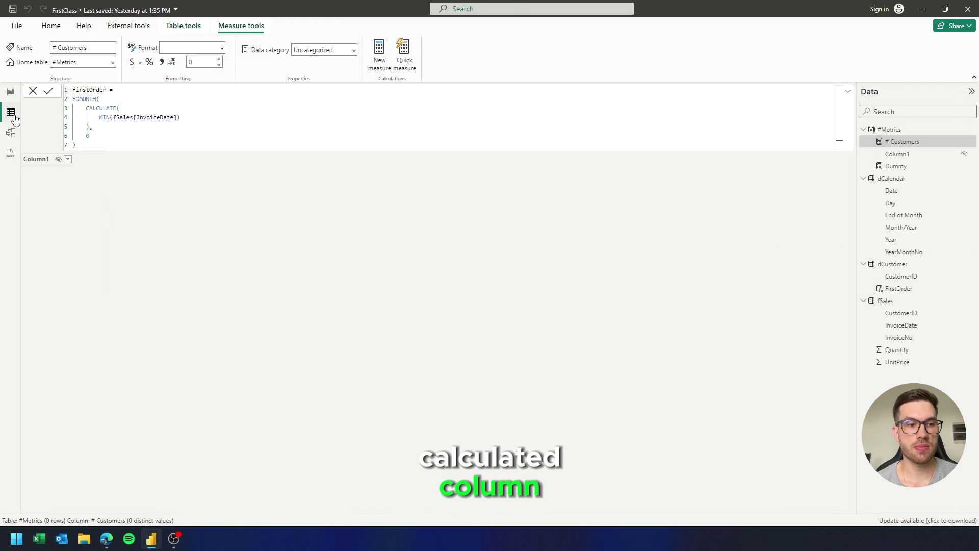
left_click(887, 301)
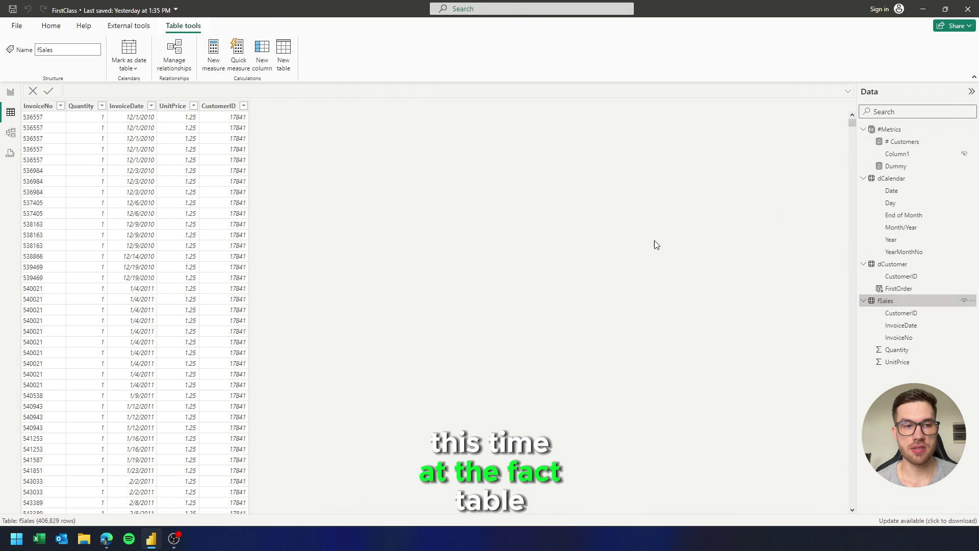
left_click(262, 61)
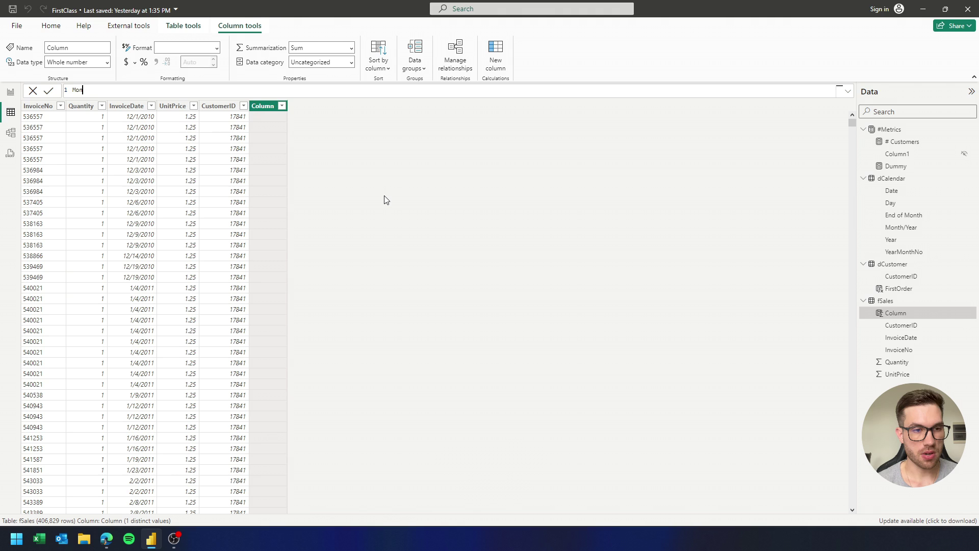
type("thsAfter")
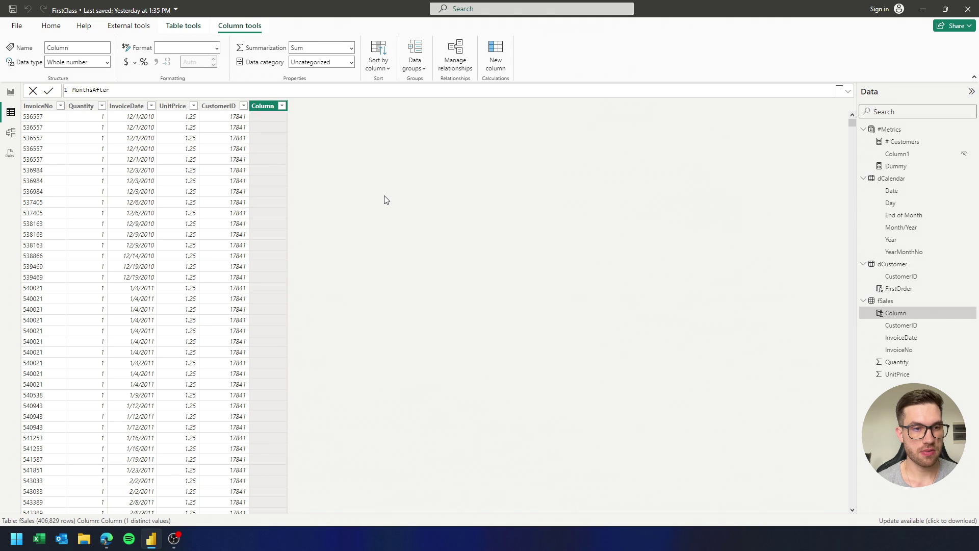
type("FirstO")
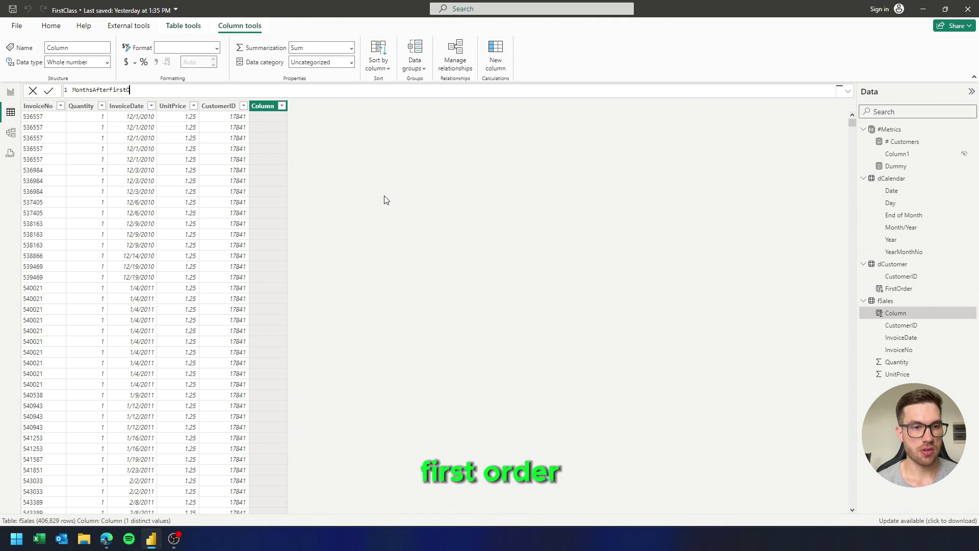
type("rder =")
key("shift+Return")
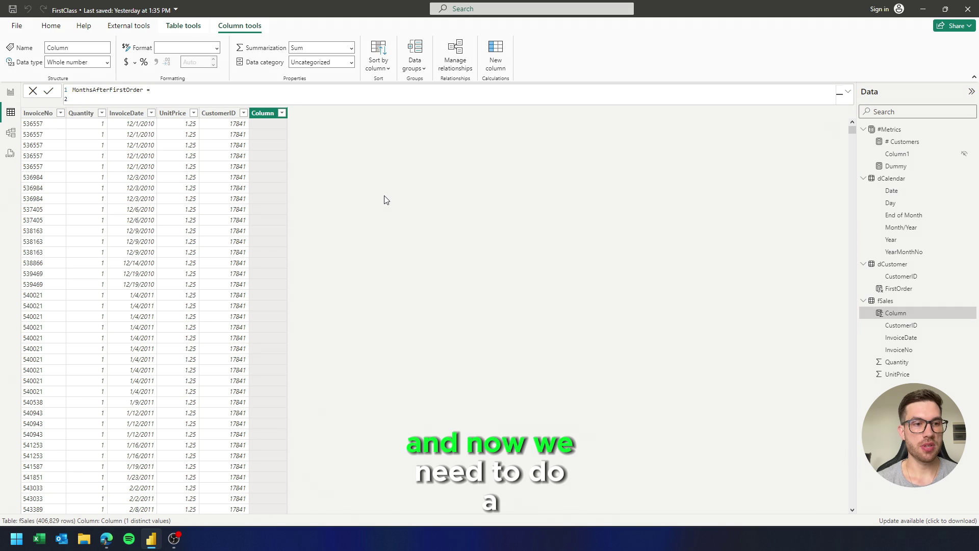
Define it as DATEDIFF(RELATED(dCustomer[FirstOrder]), RELATED(dCalendar[End of Month]), MONTH)
type("DATEDIFF(     ")
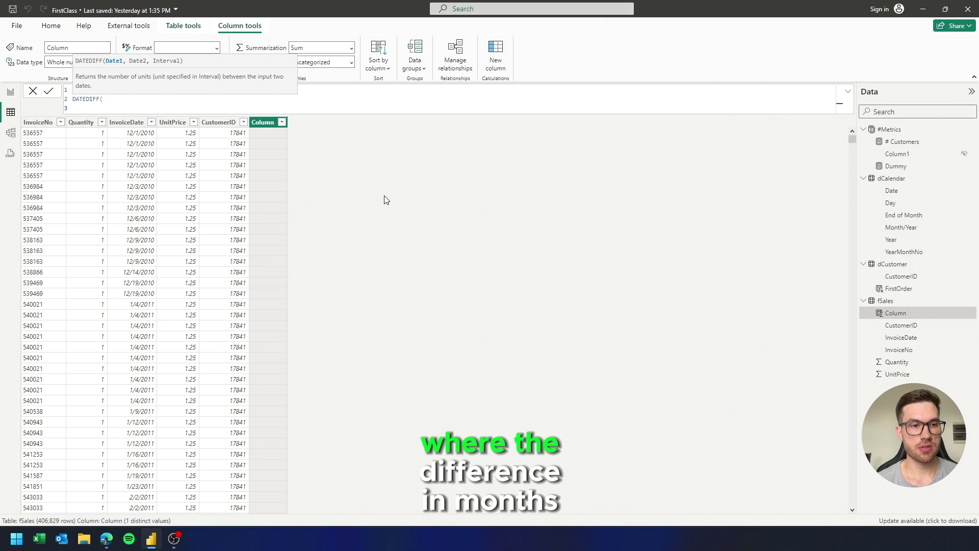
type("RELA")
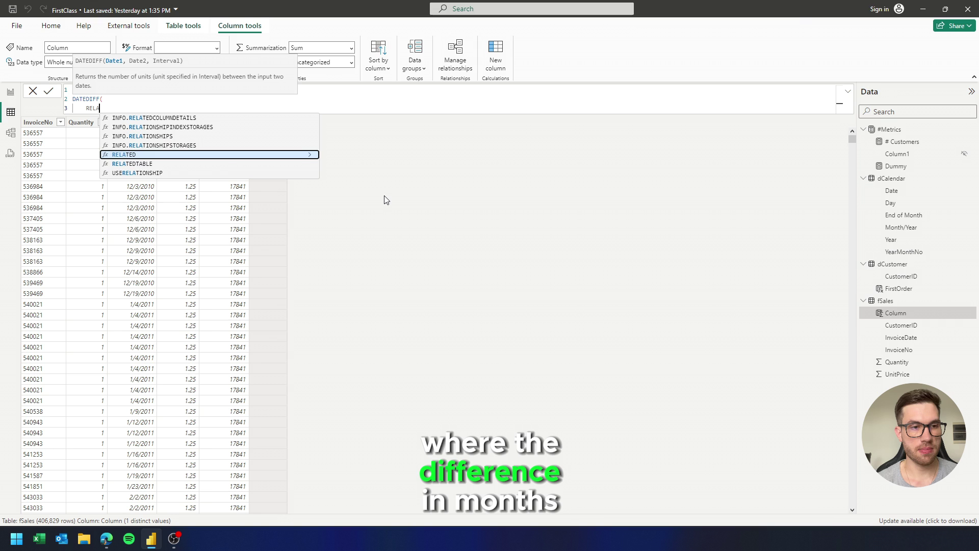
key("Tab")
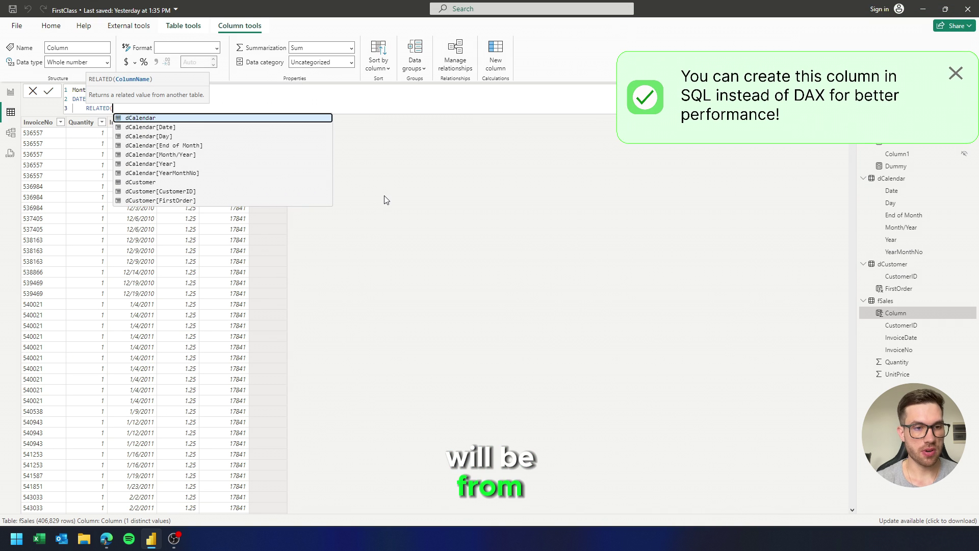
left_click(193, 200)
type("),")
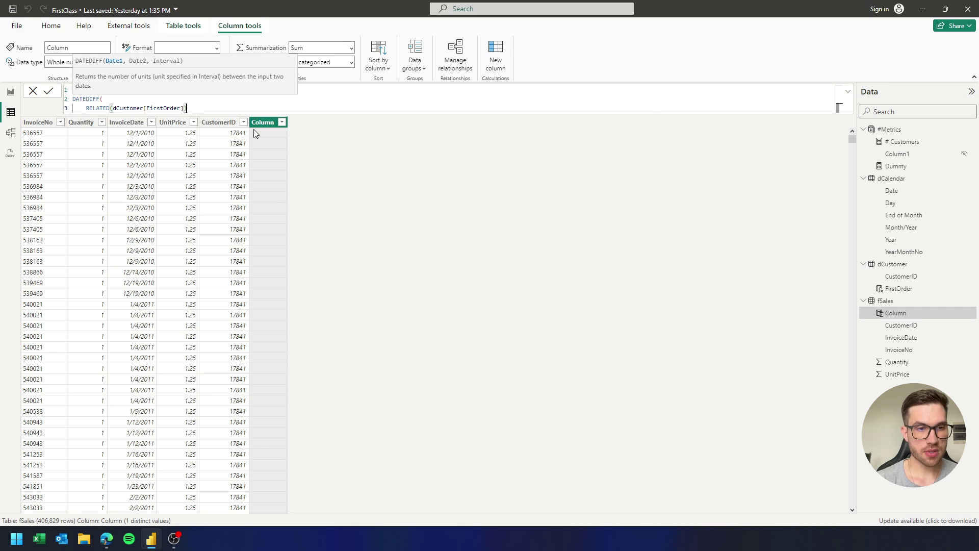
key("shift+Return")
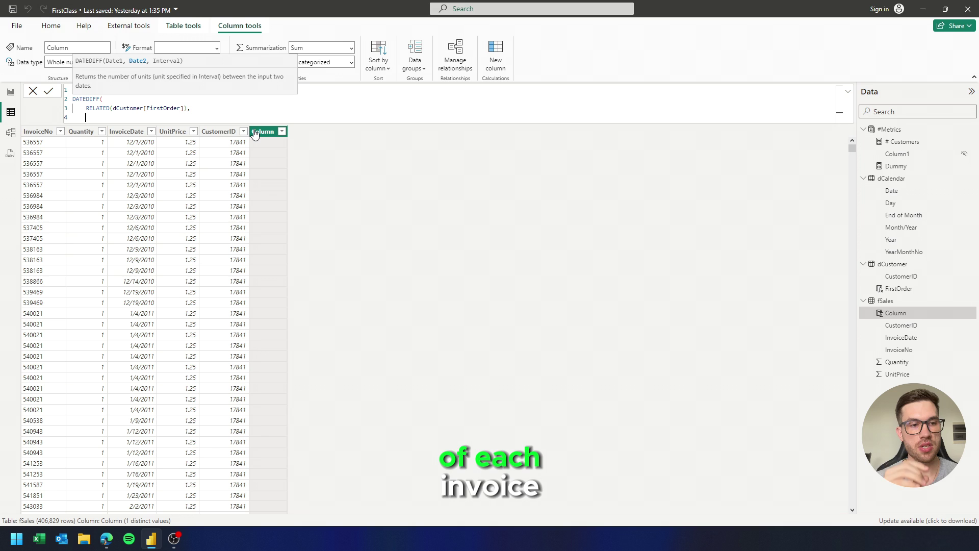
type("RELATED(")
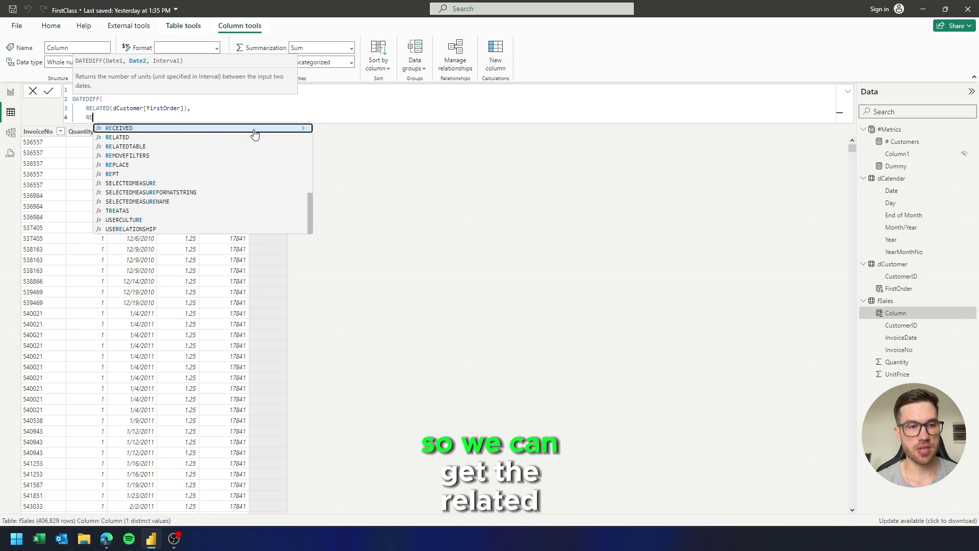
key("Down")
key("Down")
key("Down")
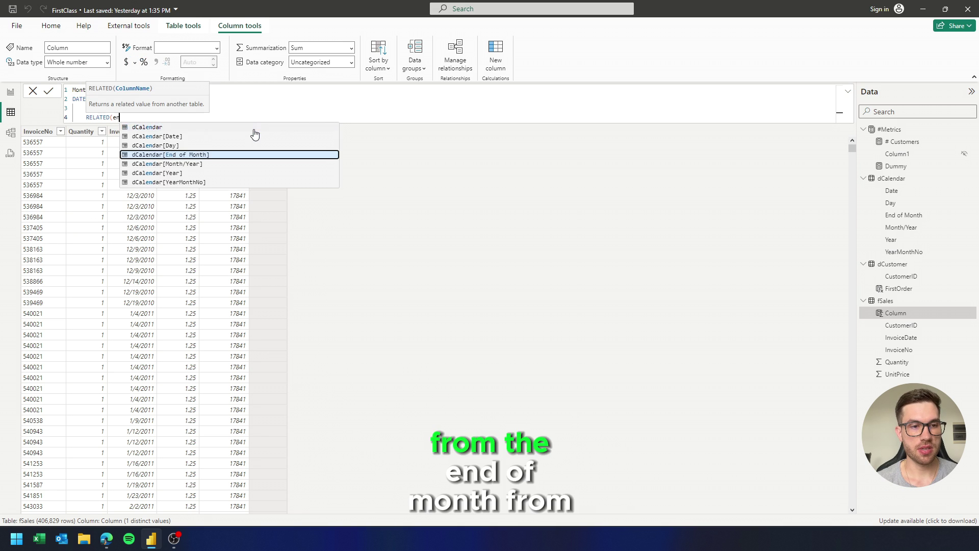
key("Tab")
type(")")
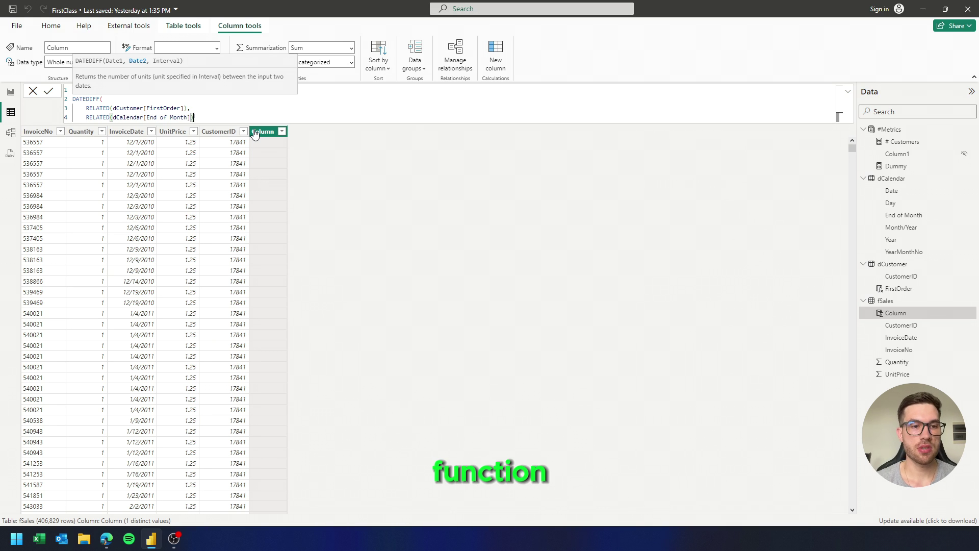
type(",")
key("shift+Return")
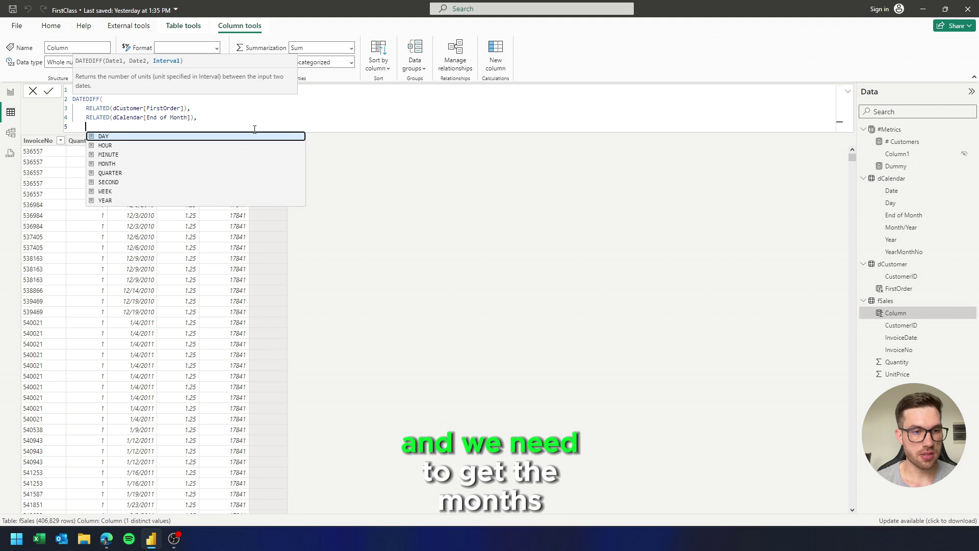
type("MONTH")
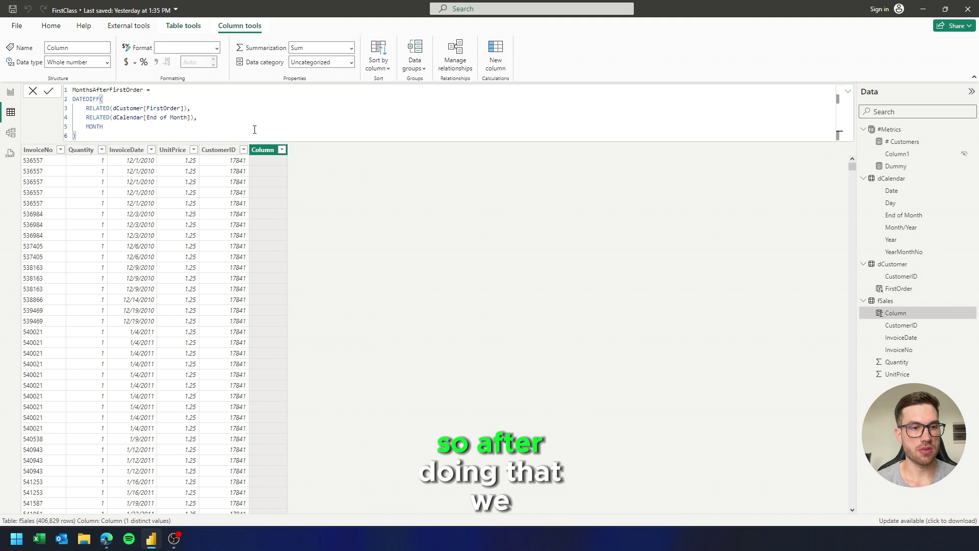
key("Return")
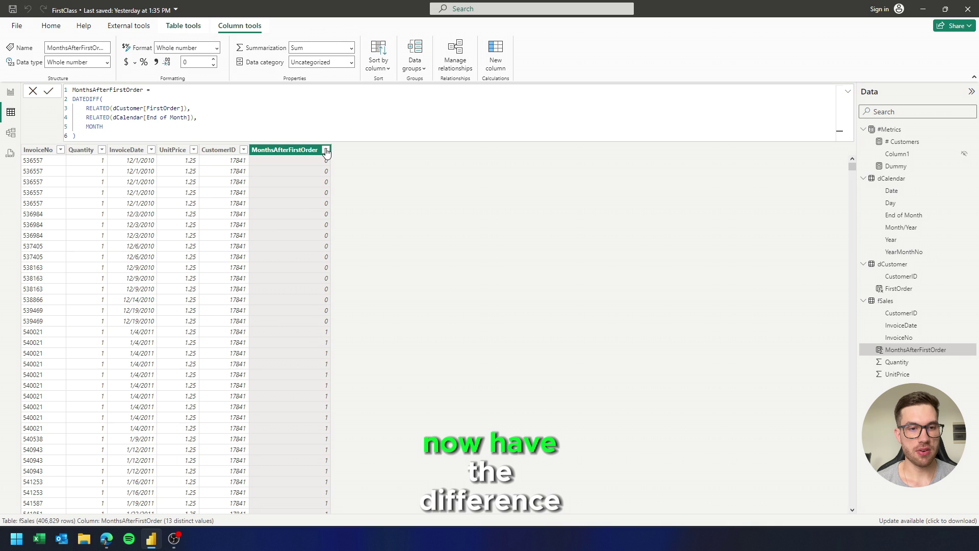
Check the distinct MonthsAfterFirstOrder values (0–12) without filtering, then return to the report
left_click(325, 150)
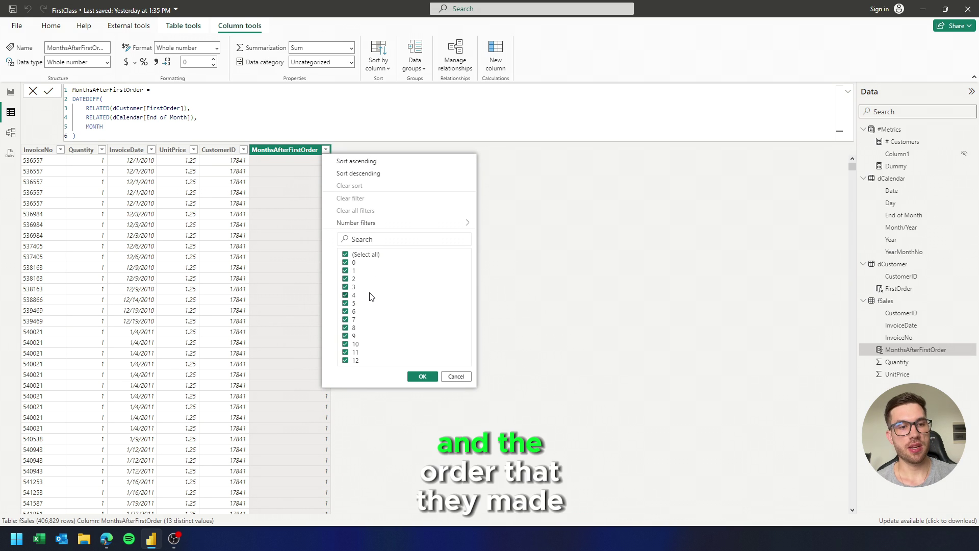
left_click(455, 375)
left_click(11, 94)
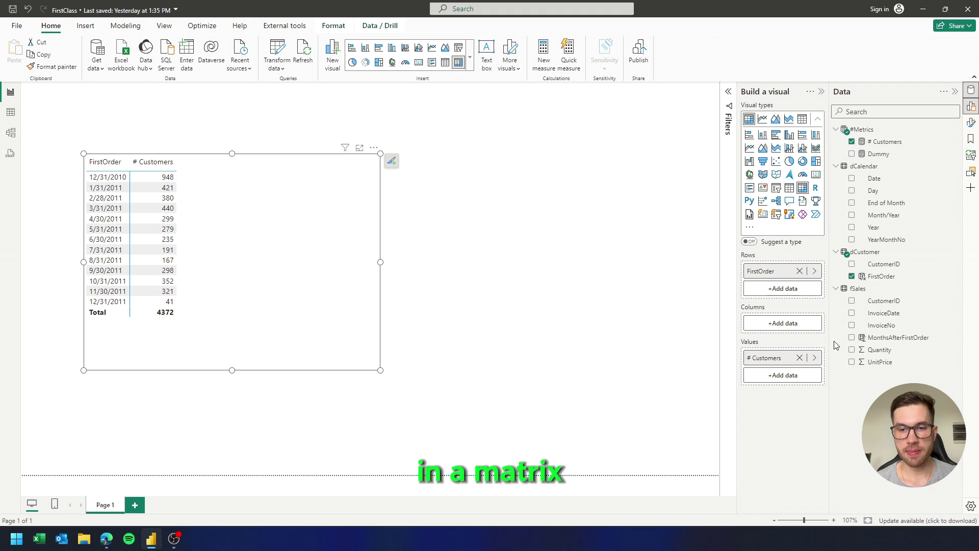
Put MonthsAfterFirstOrder in the matrix Columns and resize the matrix to fit months 0–12
left_click_drag(870, 340, 782, 323)
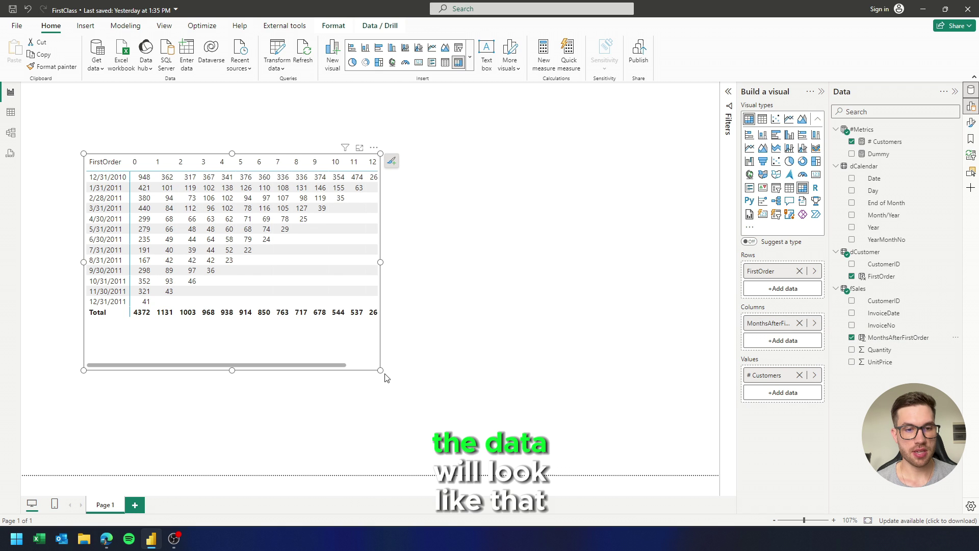
left_click_drag(381, 369, 606, 381)
left_click_drag(552, 354, 623, 294)
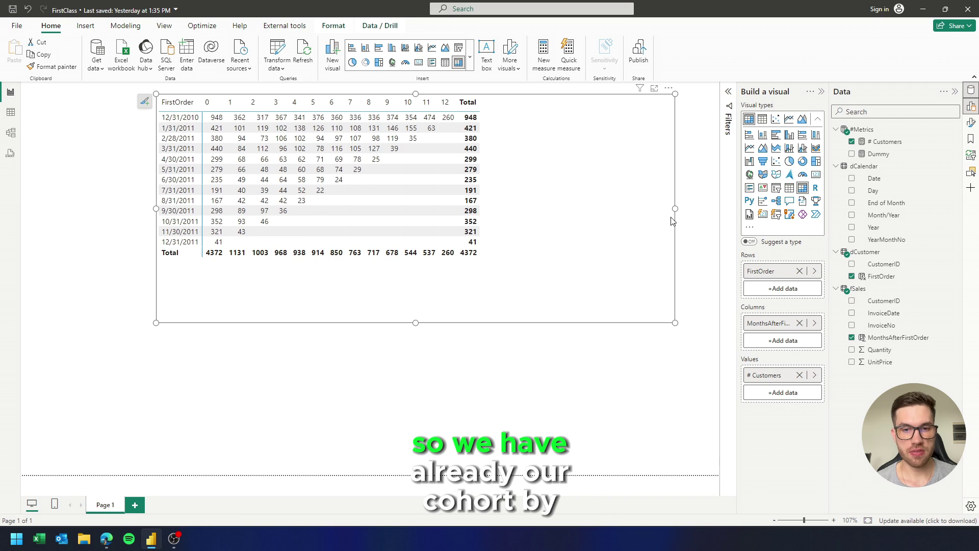
left_click_drag(674, 208, 533, 201)
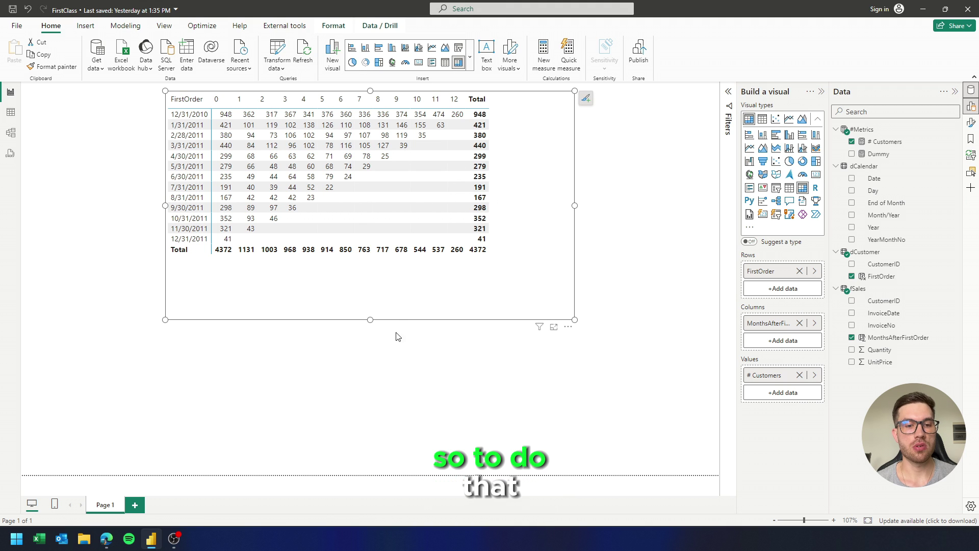
left_click_drag(369, 319, 371, 263)
Duplicate the cohort matrix below the original and remove # Customers from the copy
key("ctrl+c")
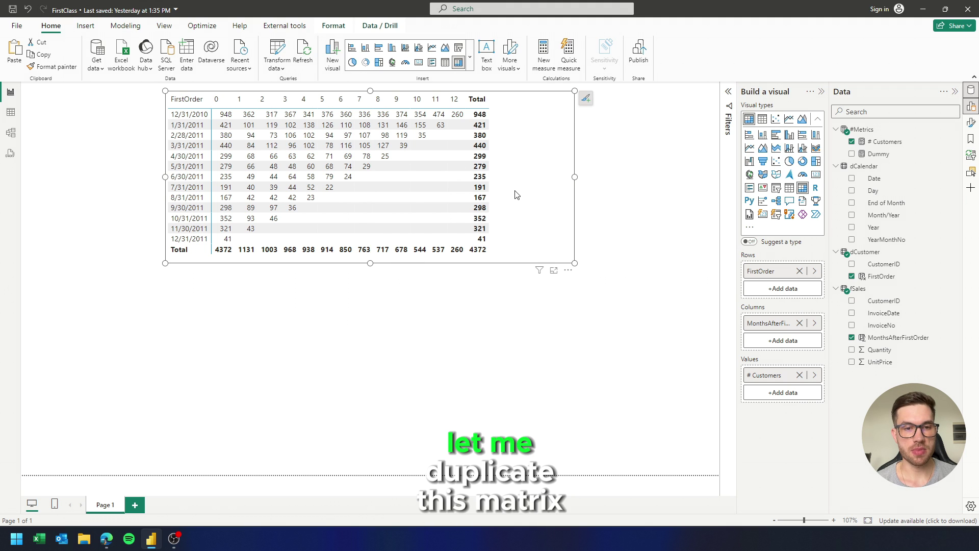
key("ctrl+v")
left_click_drag(541, 175, 544, 331)
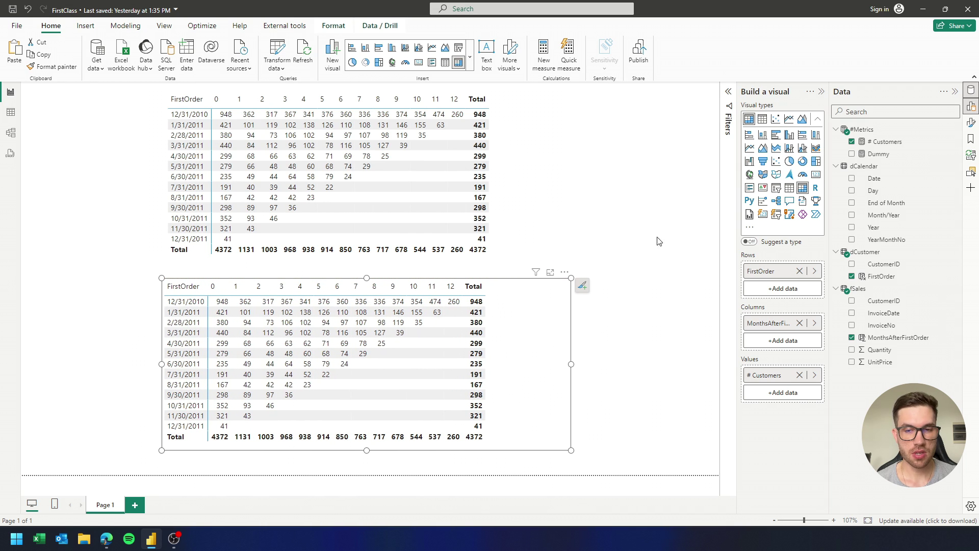
left_click(865, 144)
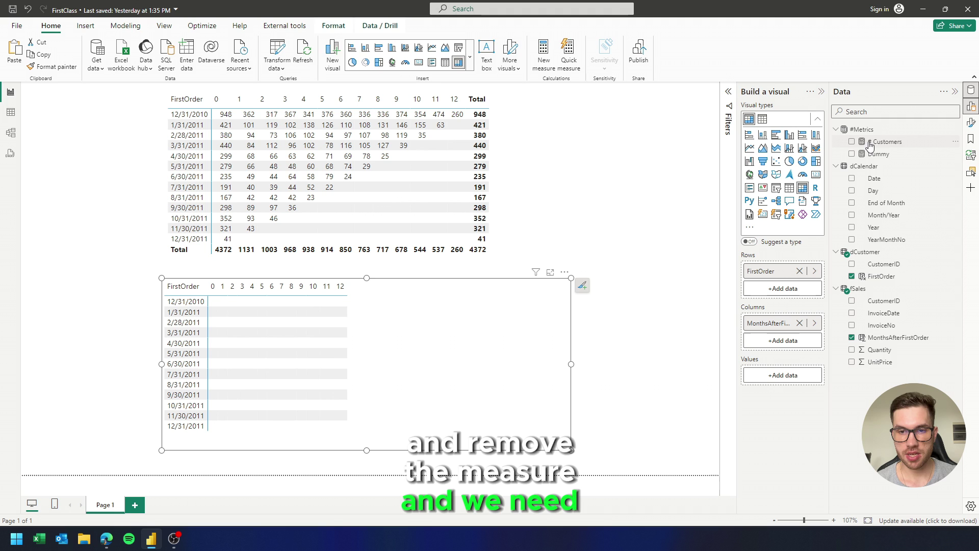
Start a # Cohort measure with VAR _FirstMonth = CALCULATE([# Customers], …)
right_click(867, 144)
key("Escape")
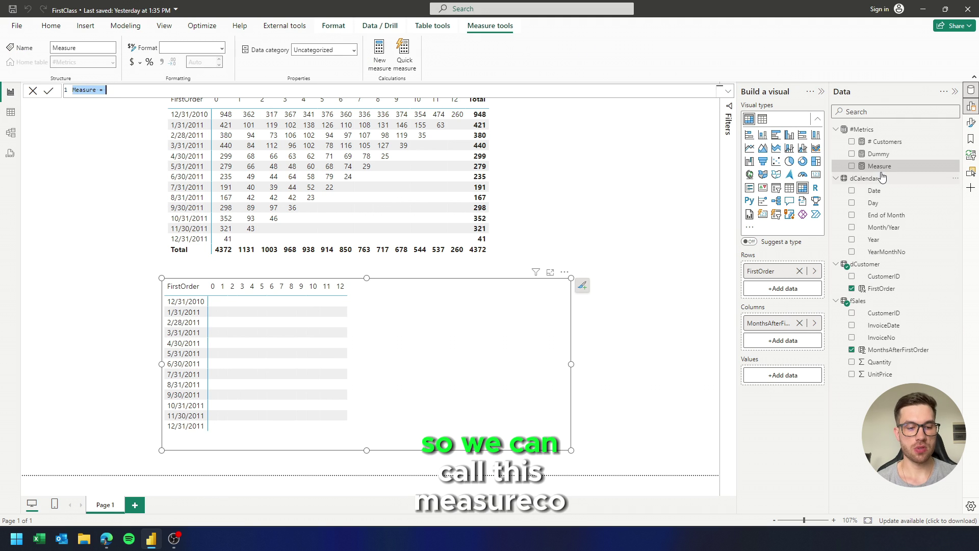
type("# Cohort")
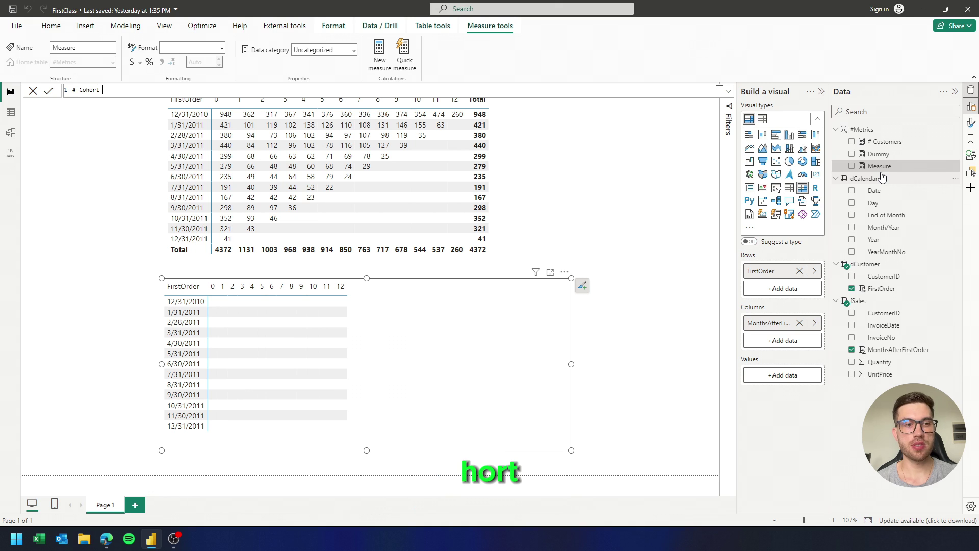
key("shift+Return")
type("V")
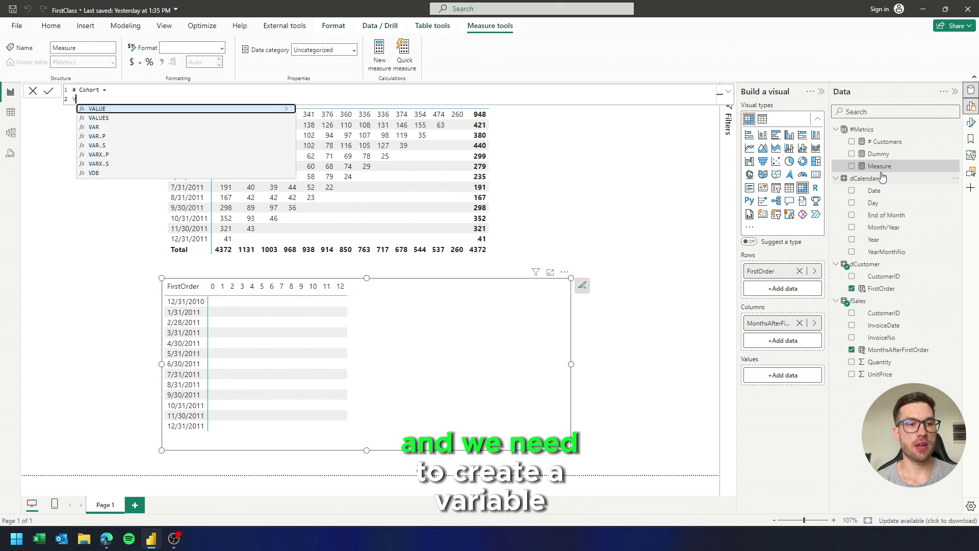
type("AR ")
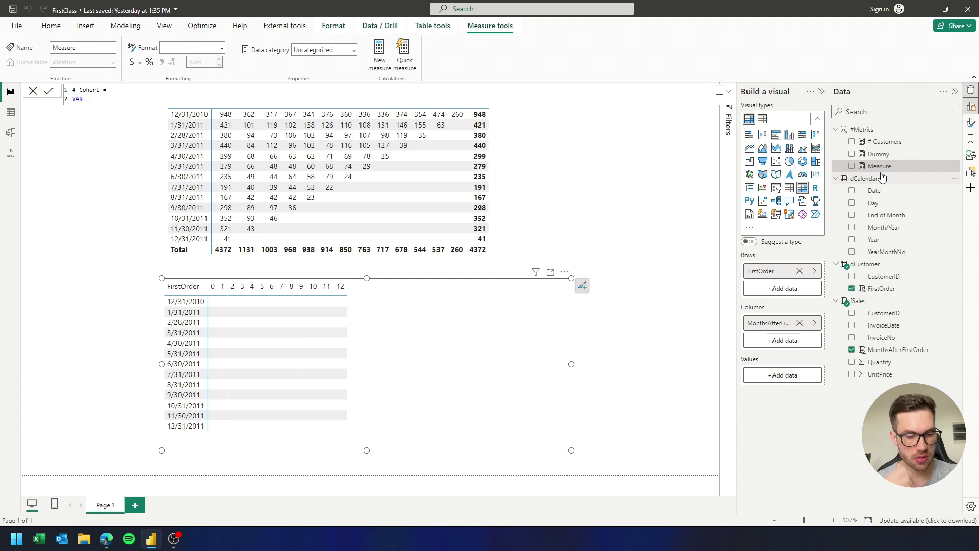
type("_FIrst")
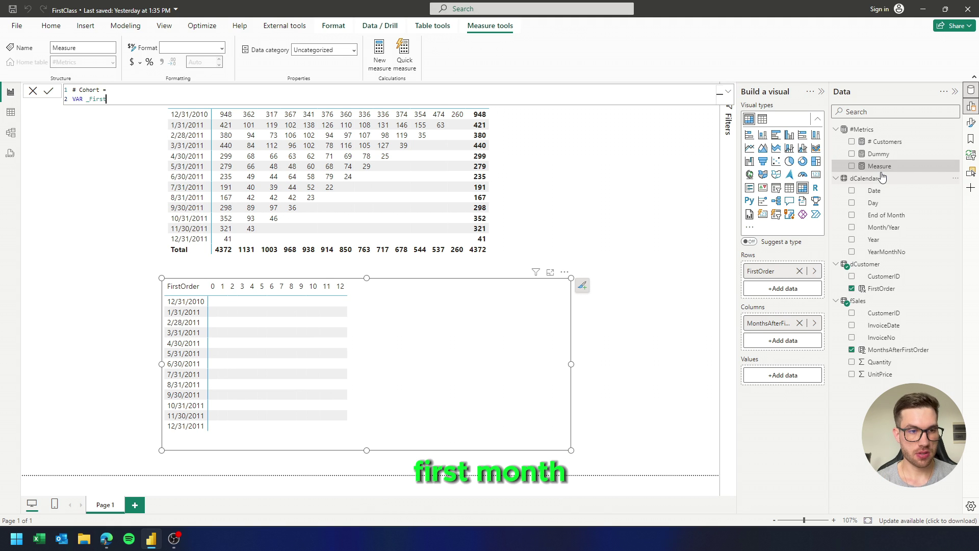
type("Month = ")
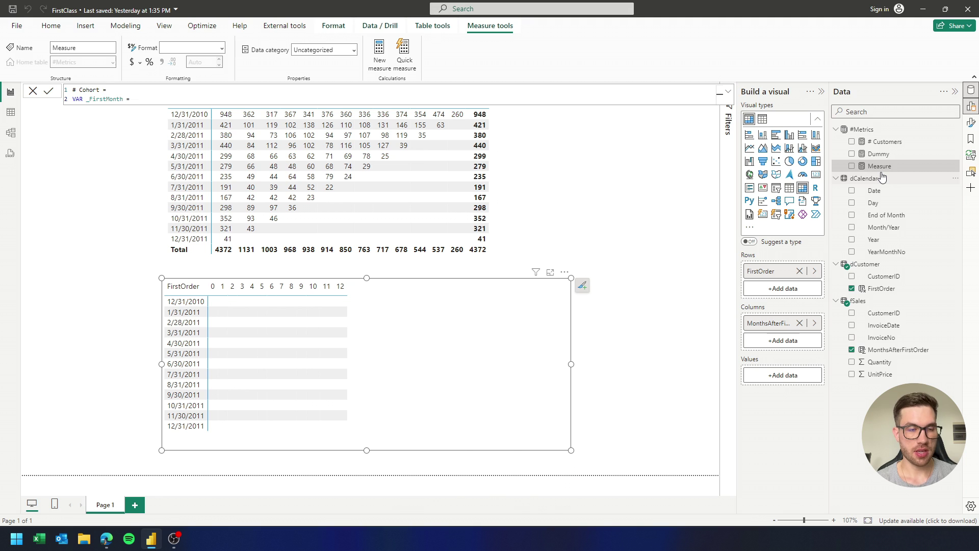
type("CALCULATE(")
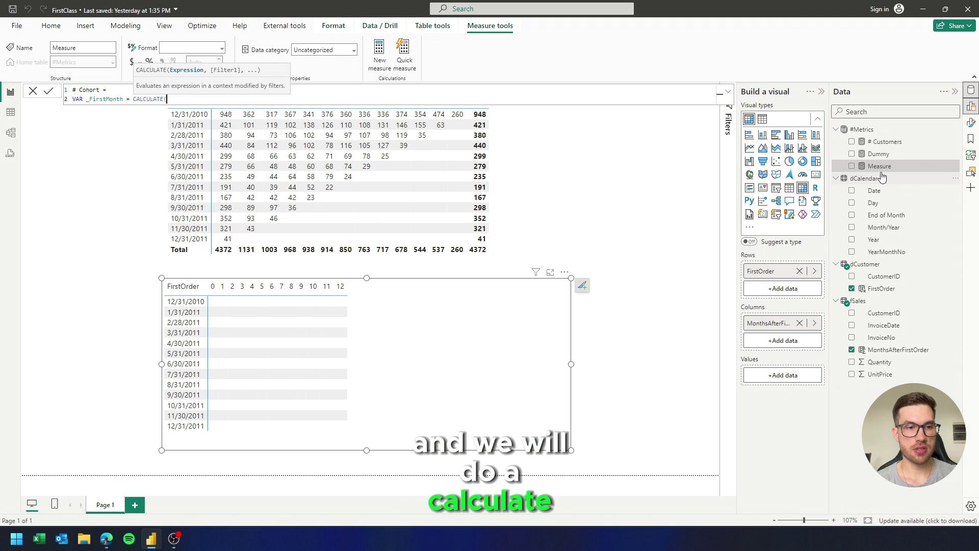
type(" cu")
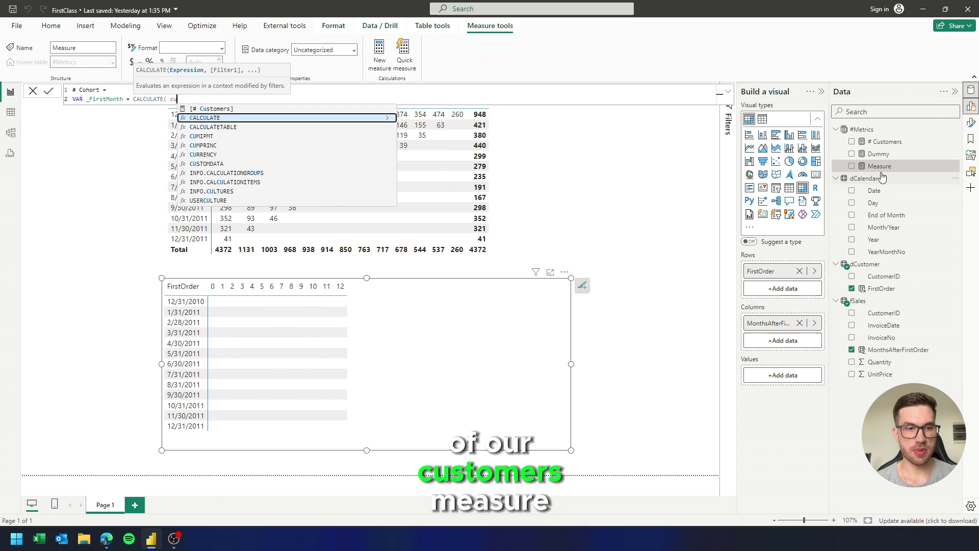
key("Up")
key("Tab")
Filter ALL(fSales[MonthsAfterFirstOrder]) to 0 and RETURN _FirstMonth, committing # Cohort
type(", FILTER")
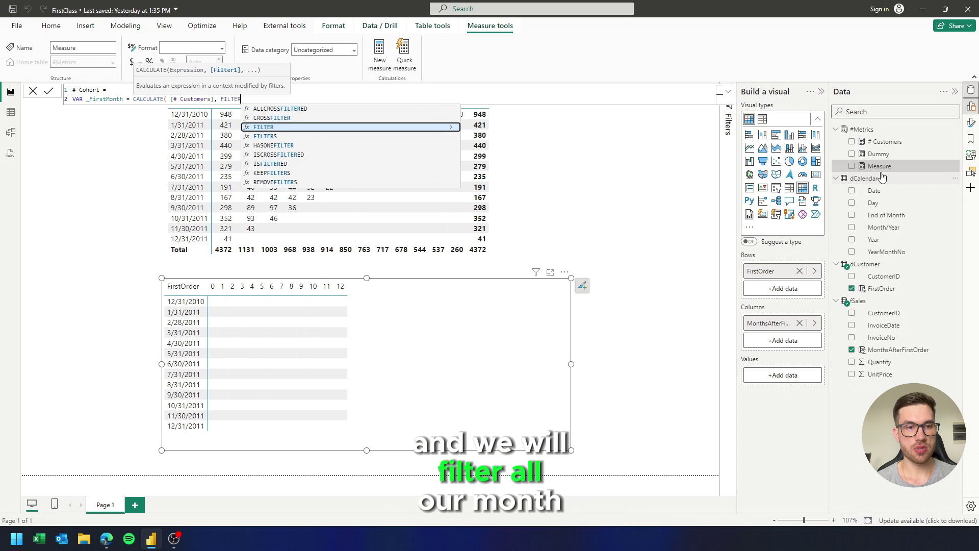
type("( ALL( m")
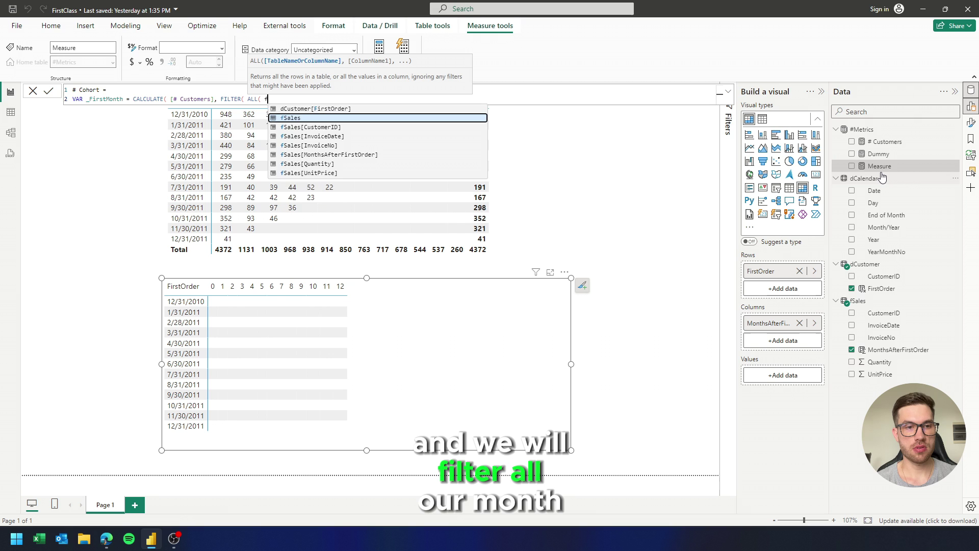
type("on")
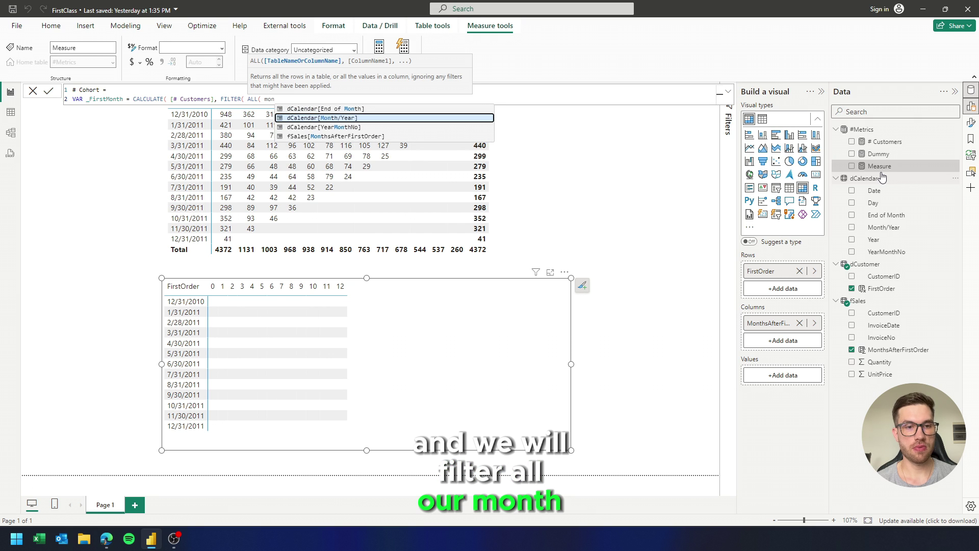
key("Down")
key("Down")
key("Tab")
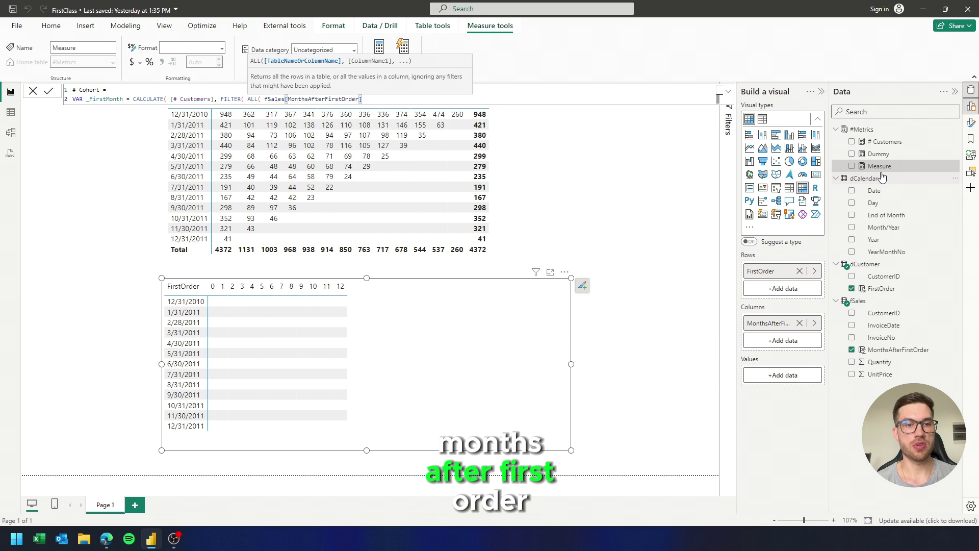
type("), month")
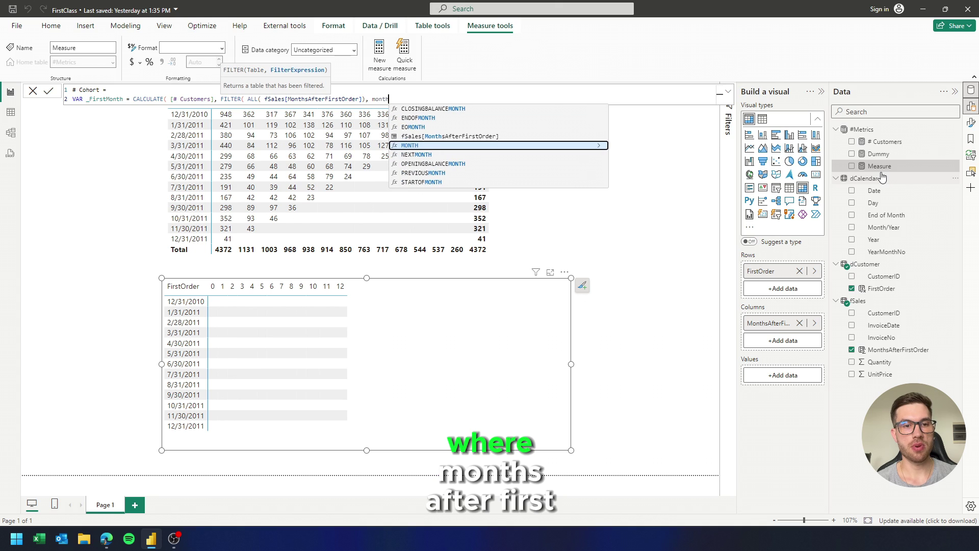
key("Up")
key("Tab")
type("=")
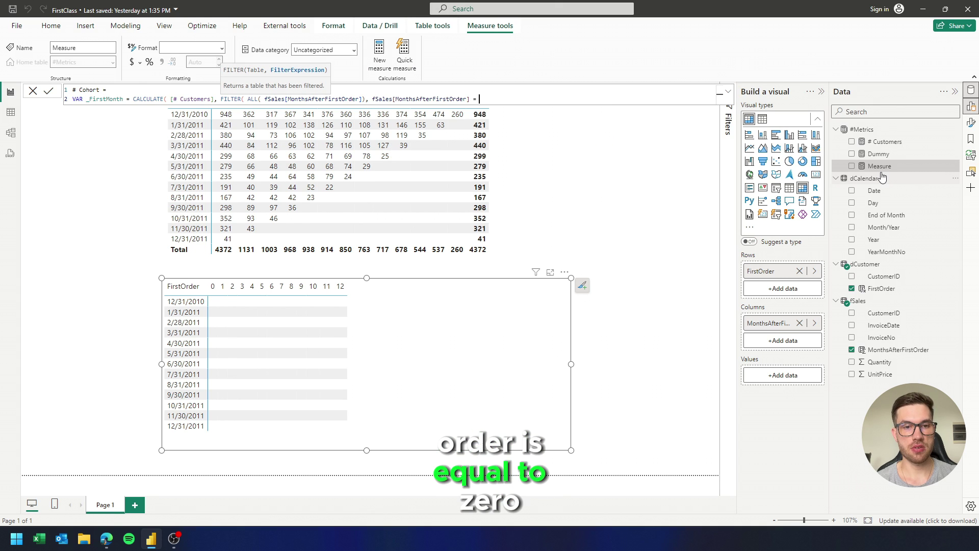
type(" 0 ) )")
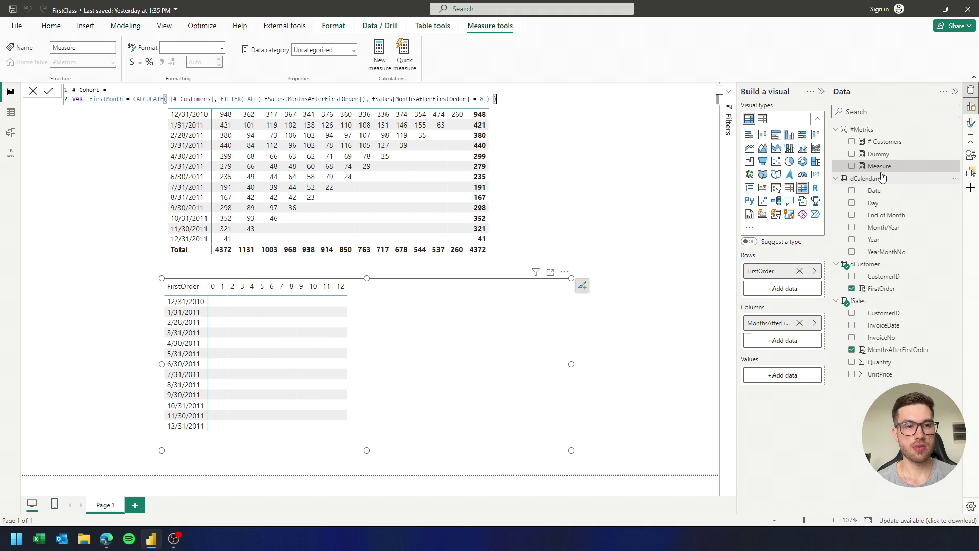
key("shift+Return")
key("shift+Return")
type("RETURN")
key("shift+Return")
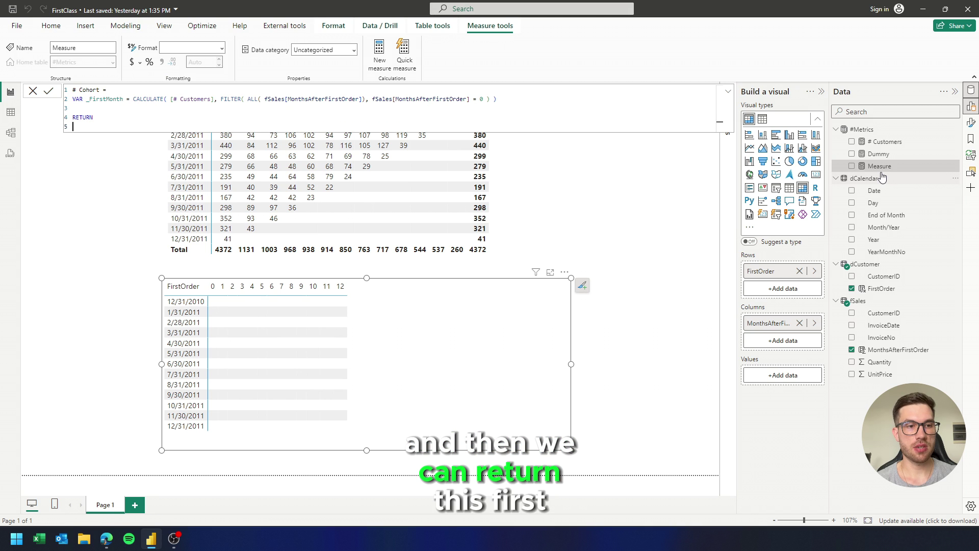
type("_fir")
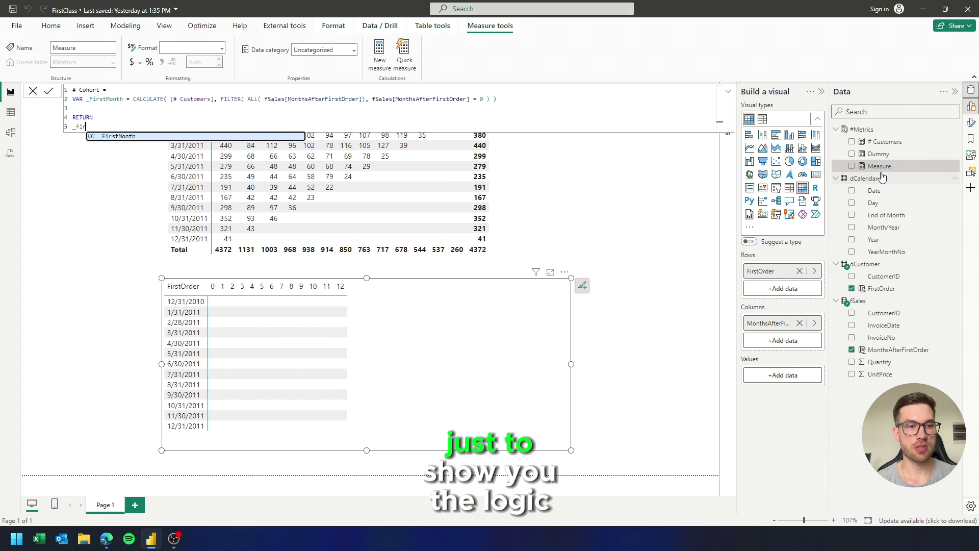
key("Tab")
key("Return")
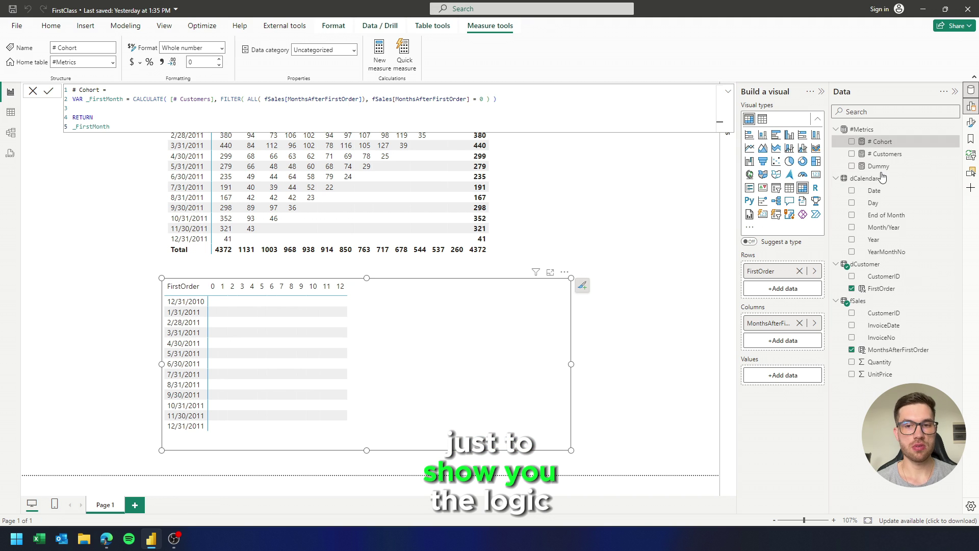
Add # Cohort to the lower matrix values, then reopen its formula for editing
left_click(851, 142)
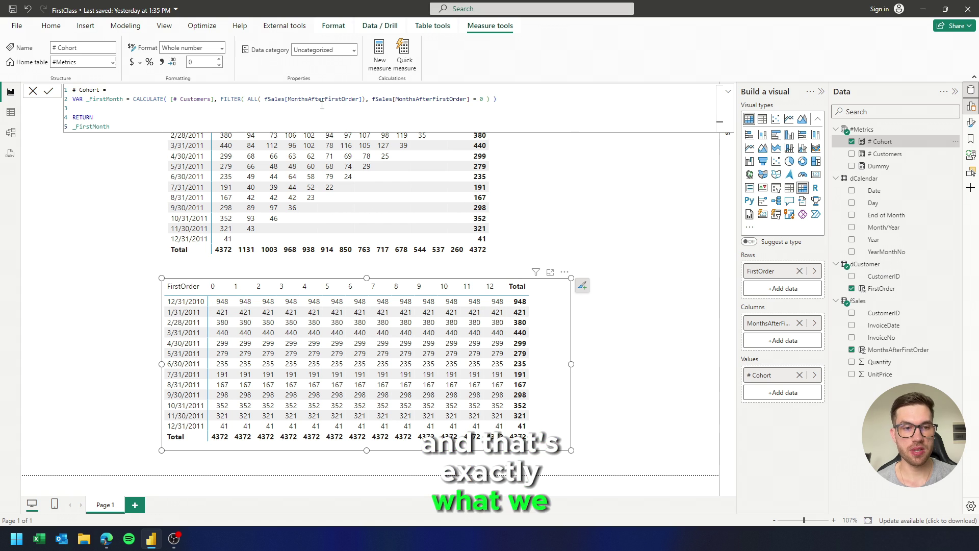
key("Escape")
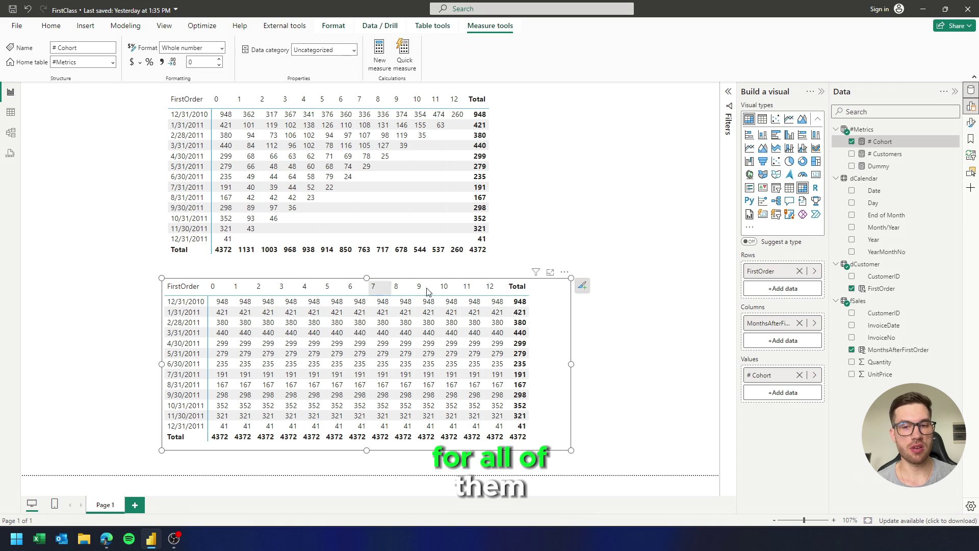
left_click(882, 142)
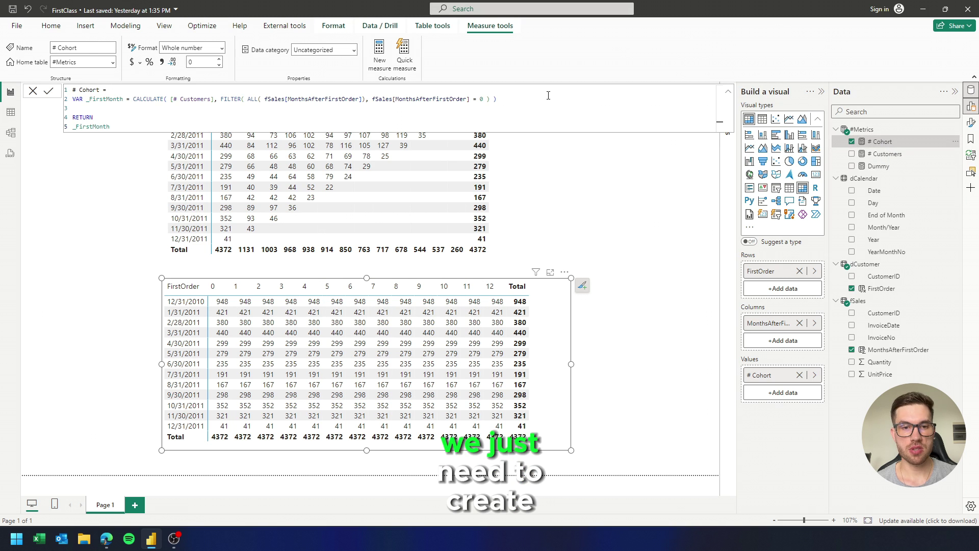
Make # Cohort return _Cohort = DIVIDE([# Customers], _FirstMonth), formatted as Percentage
key("Return")
type("VAR ")
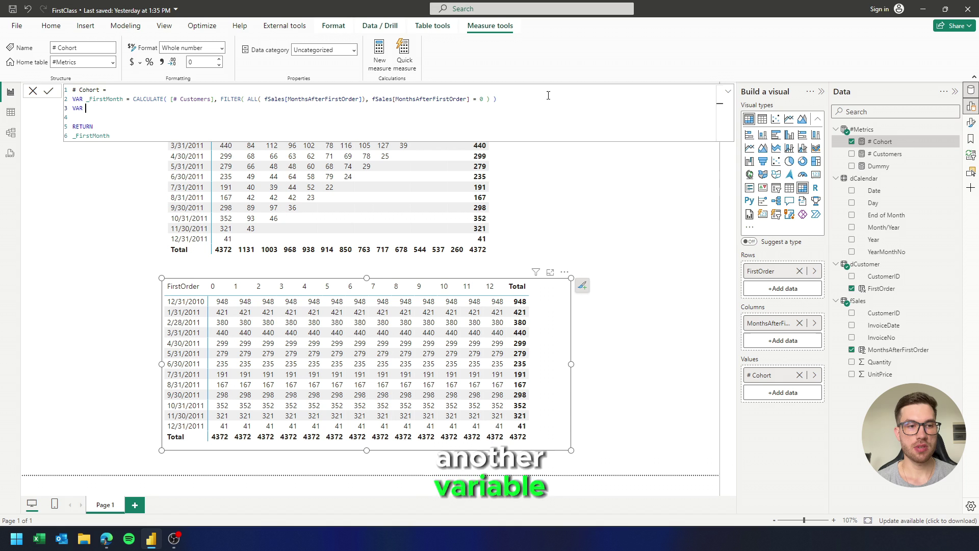
type("_Co")
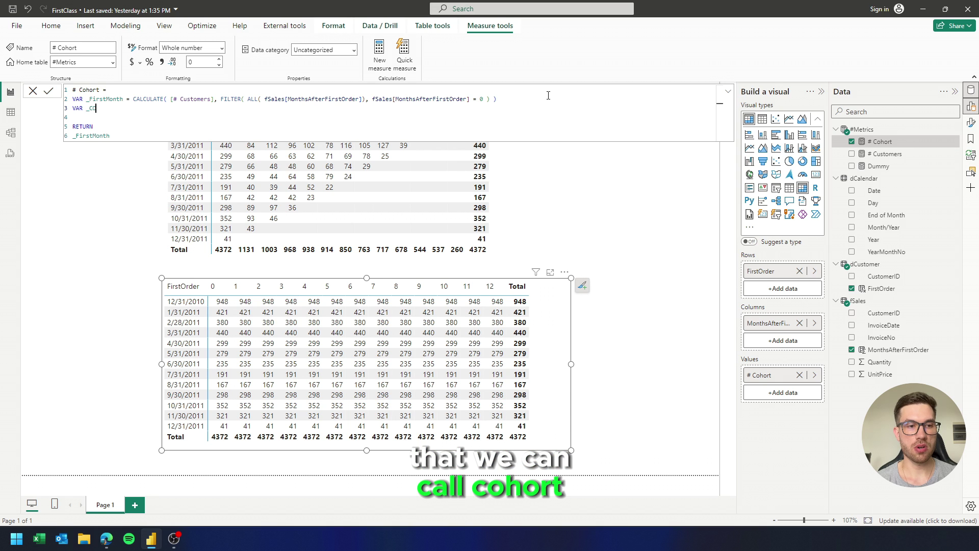
type("hort = ")
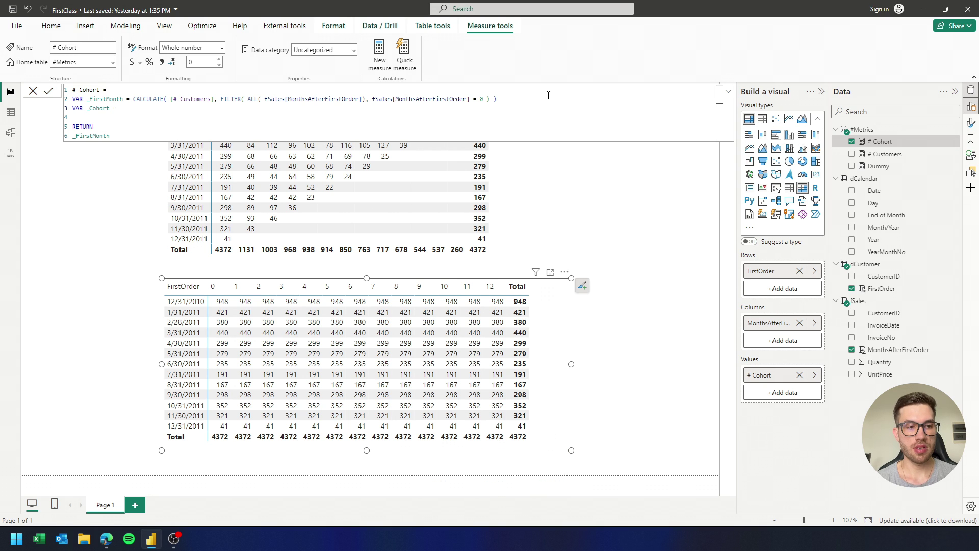
type("DIVIDE( ")
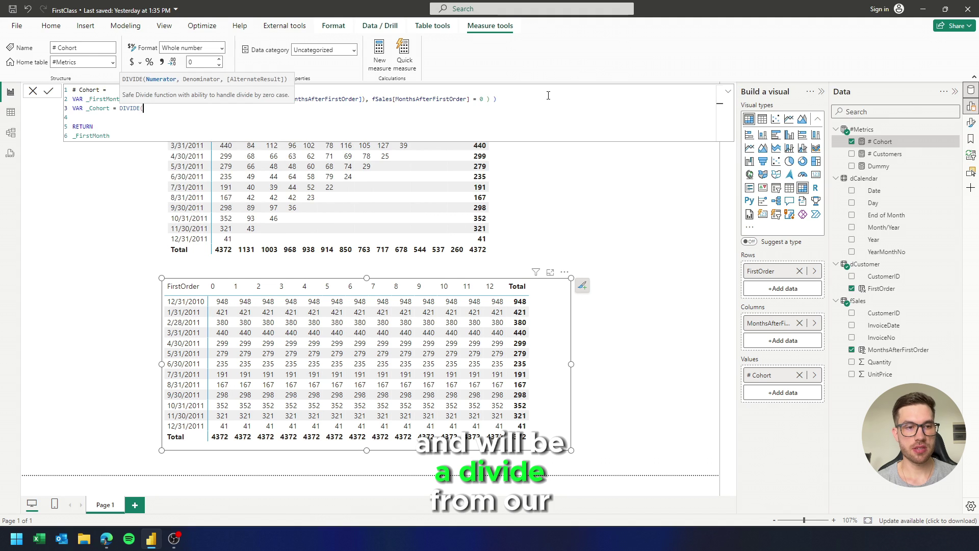
type("[# Customers],")
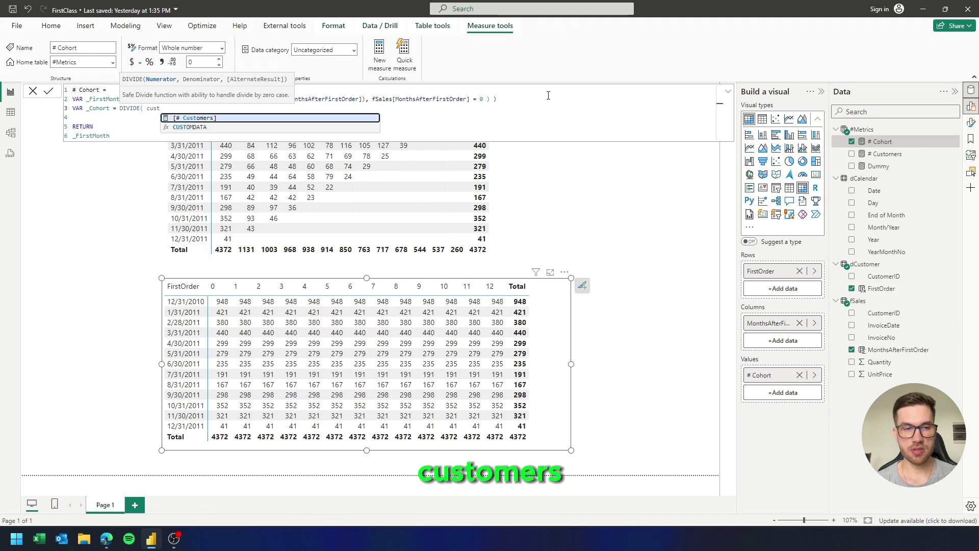
type(" _FirstMonth ")
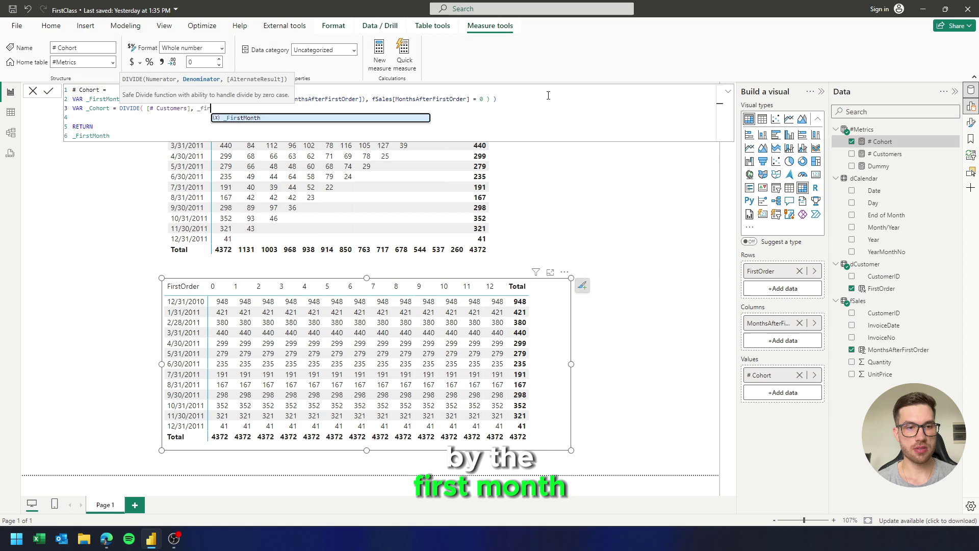
type(")")
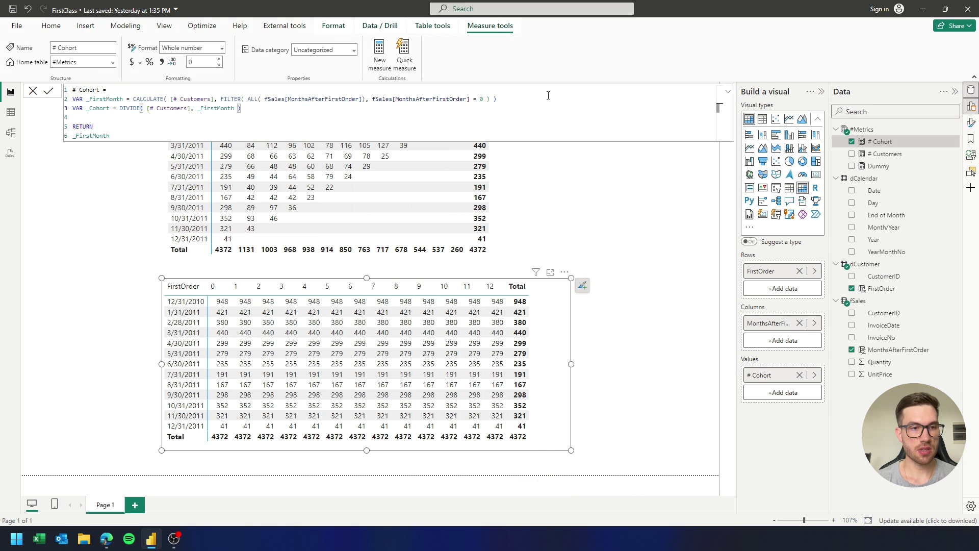
double_click(100, 109)
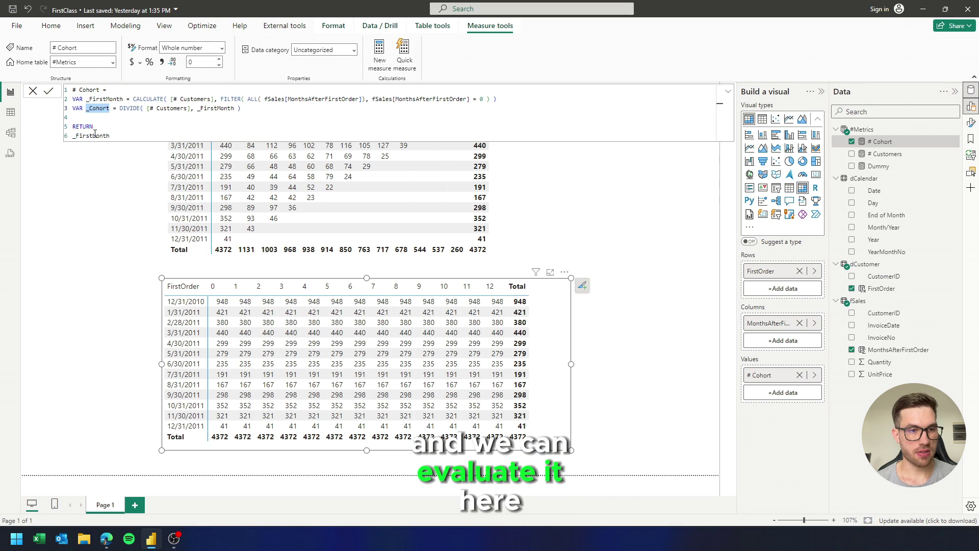
type("_Cohort")
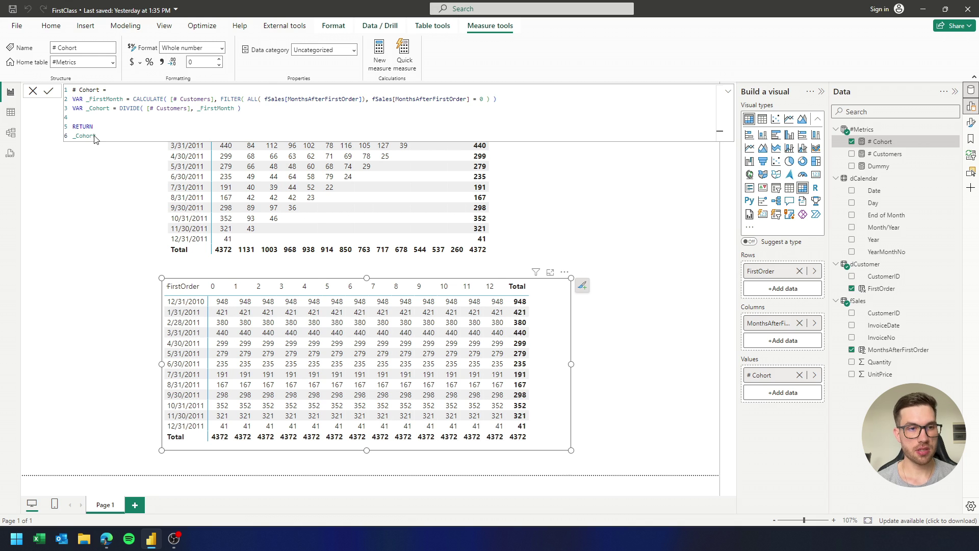
key("Return")
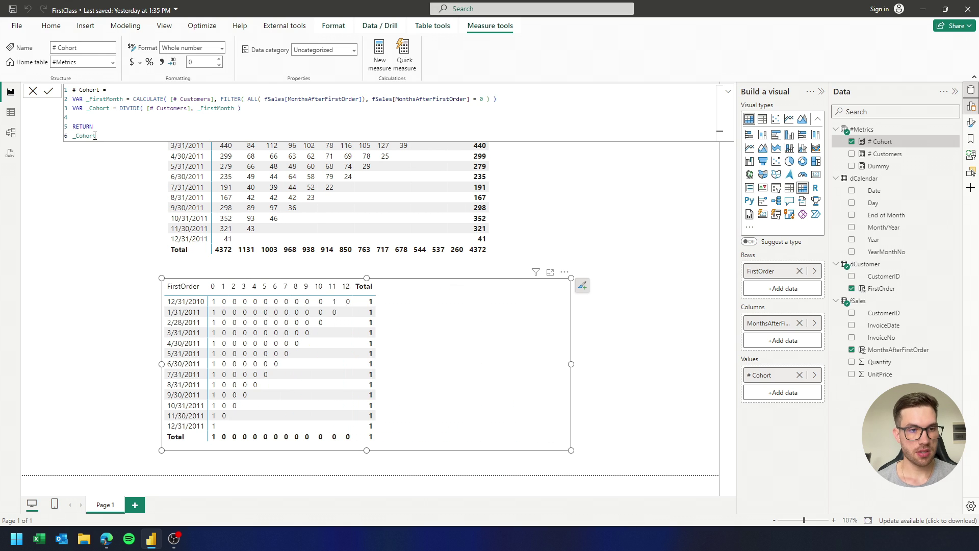
left_click(149, 63)
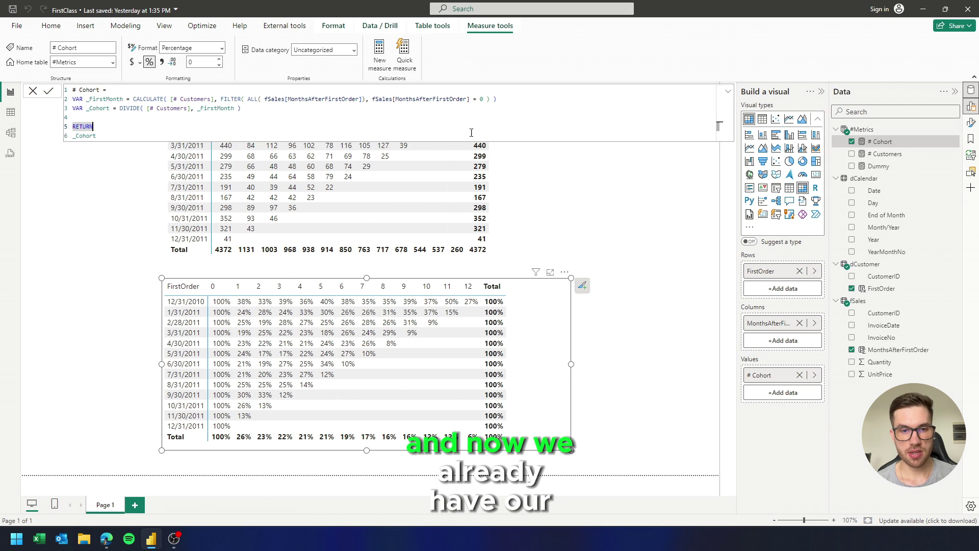
Set the customer-count matrix's style preset to None
left_click(544, 220)
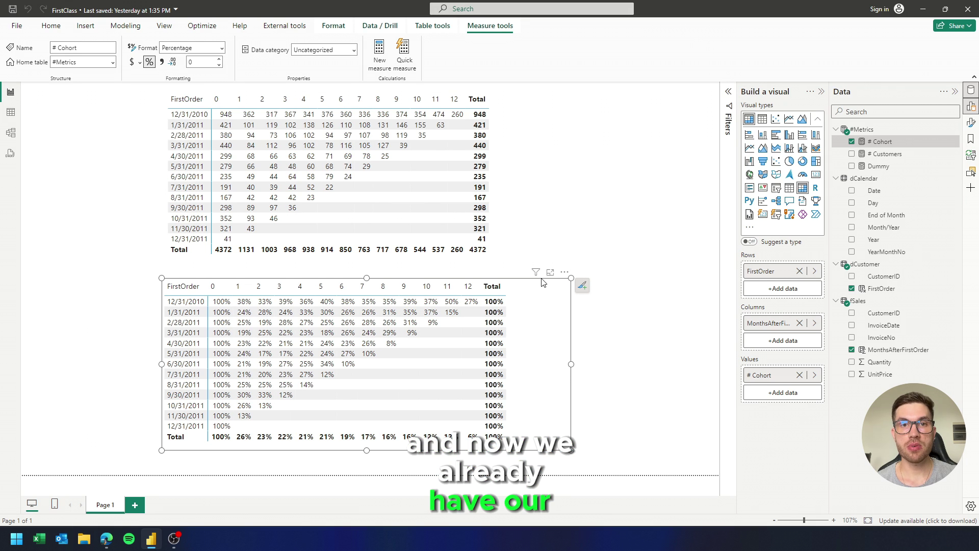
left_click(530, 224)
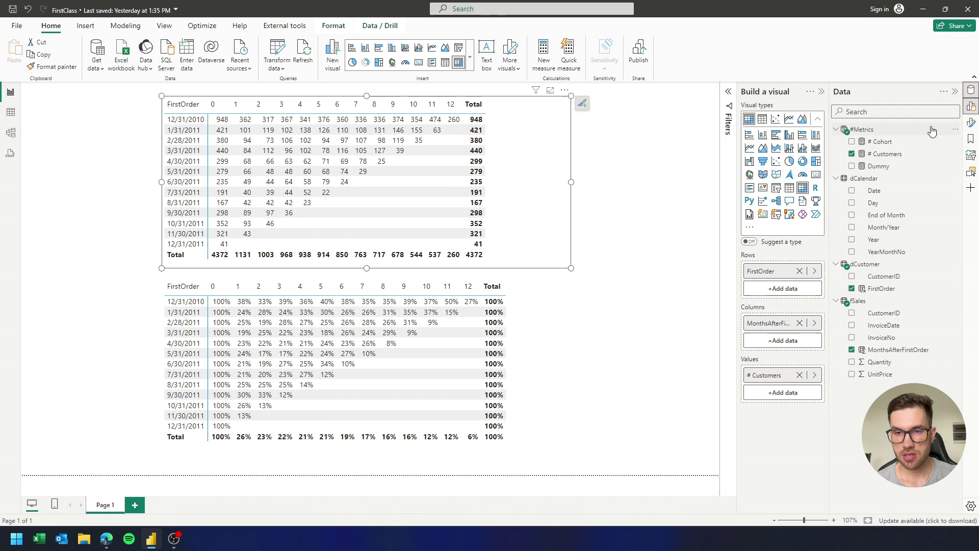
left_click(971, 123)
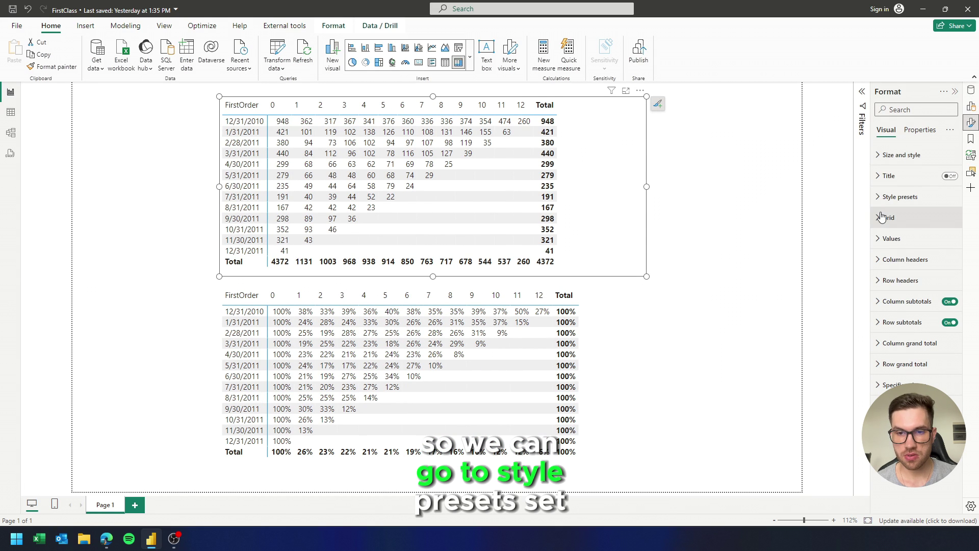
left_click(900, 197)
left_click(943, 221)
left_click(900, 246)
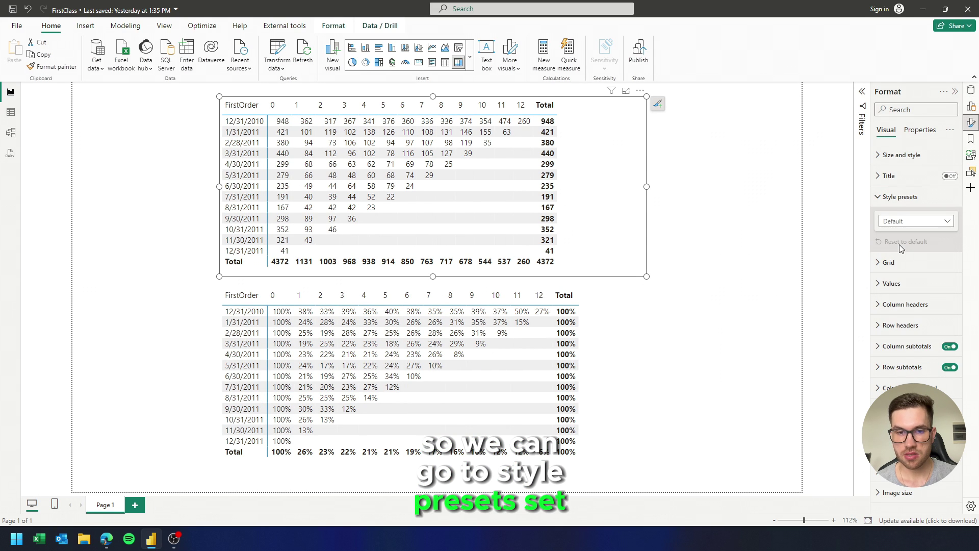
Set the retention percentage matrix's style preset to None as well
left_click(623, 361)
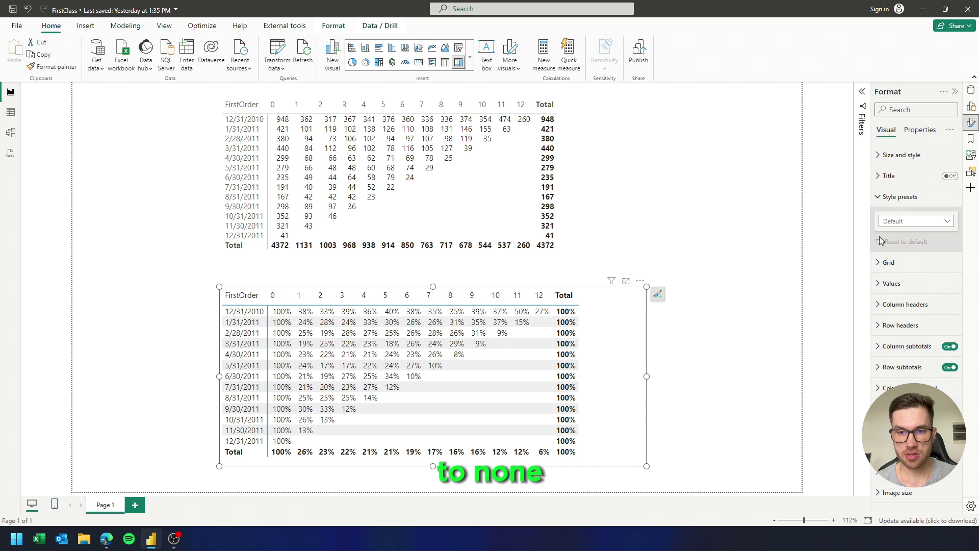
left_click(915, 220)
left_click(896, 247)
left_click(615, 199)
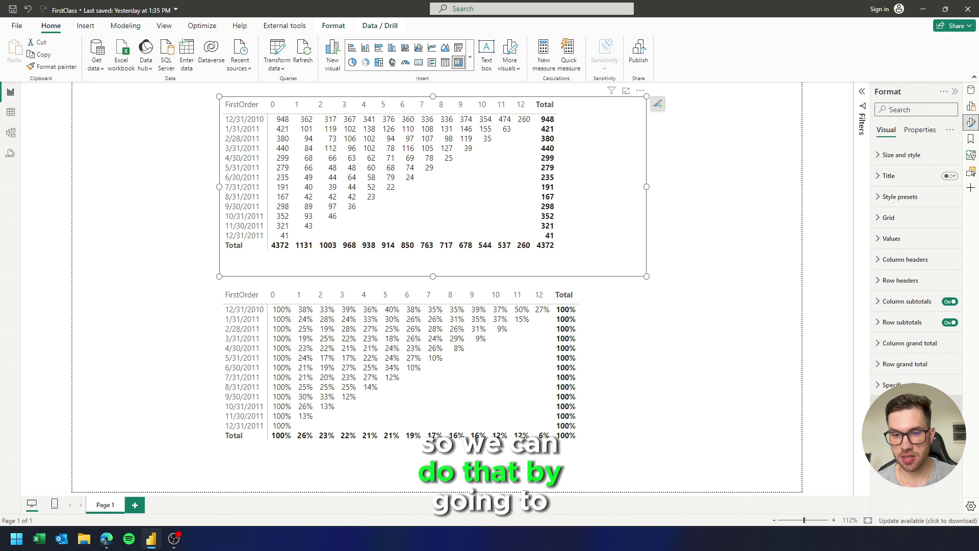
Give the customer-count matrix a gradient background colour, leaving empty values unformatted
left_click(901, 405)
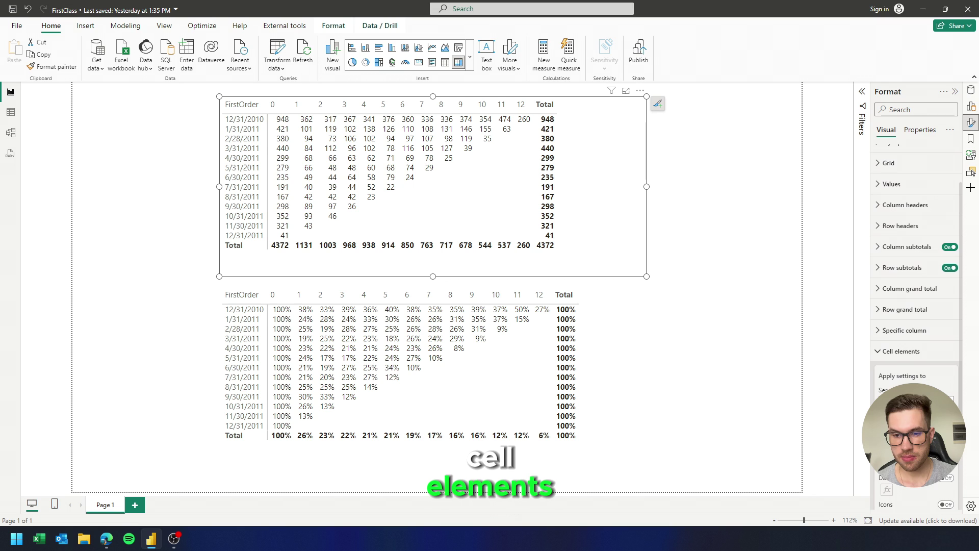
left_click(946, 421)
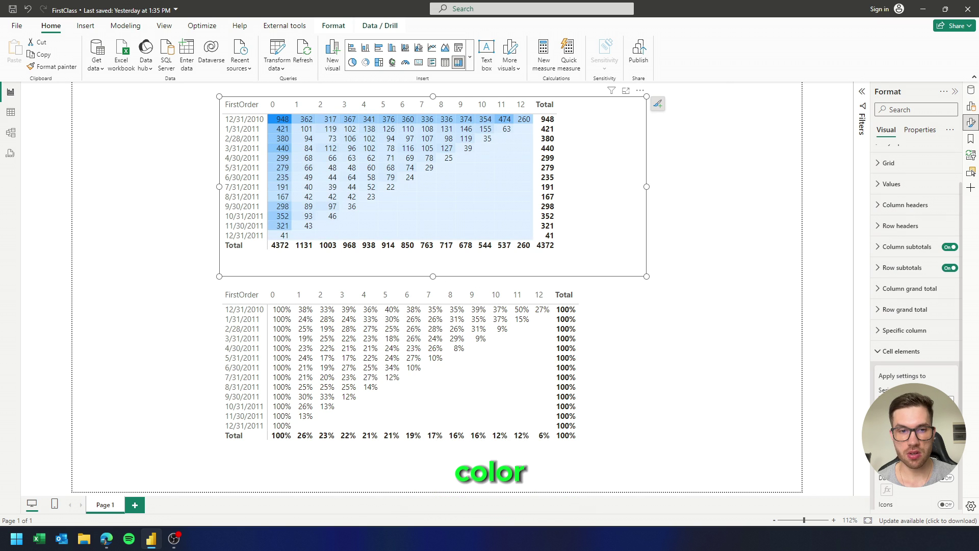
left_click(886, 433)
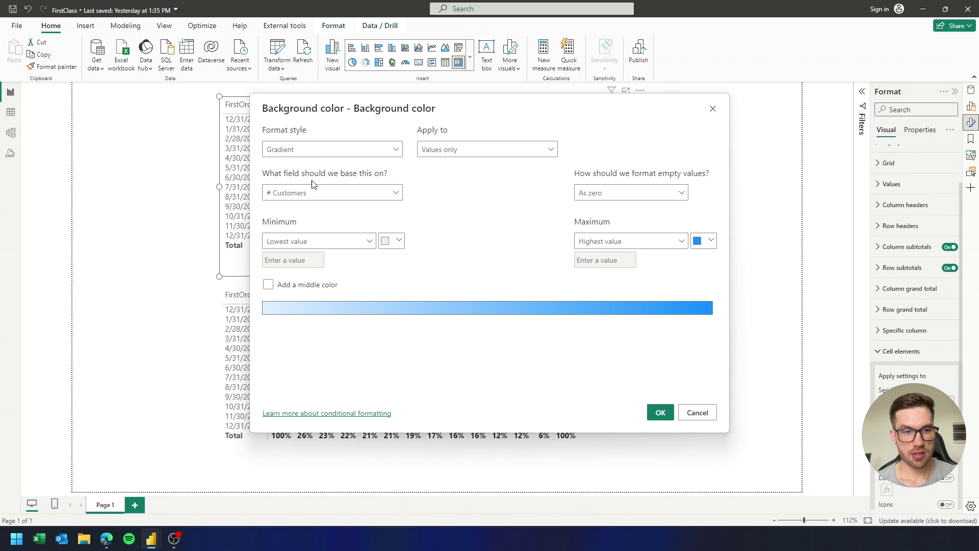
left_click(620, 192)
left_click(591, 209)
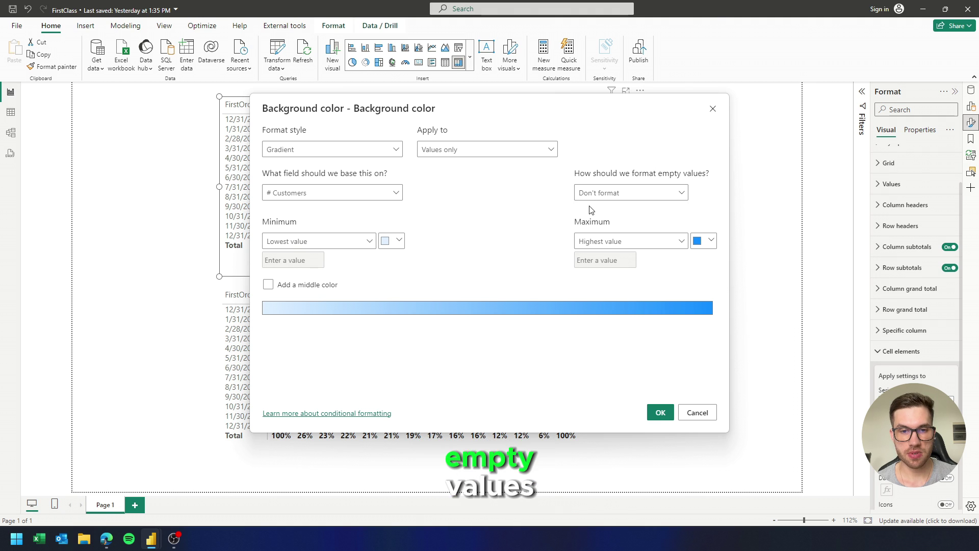
left_click(657, 413)
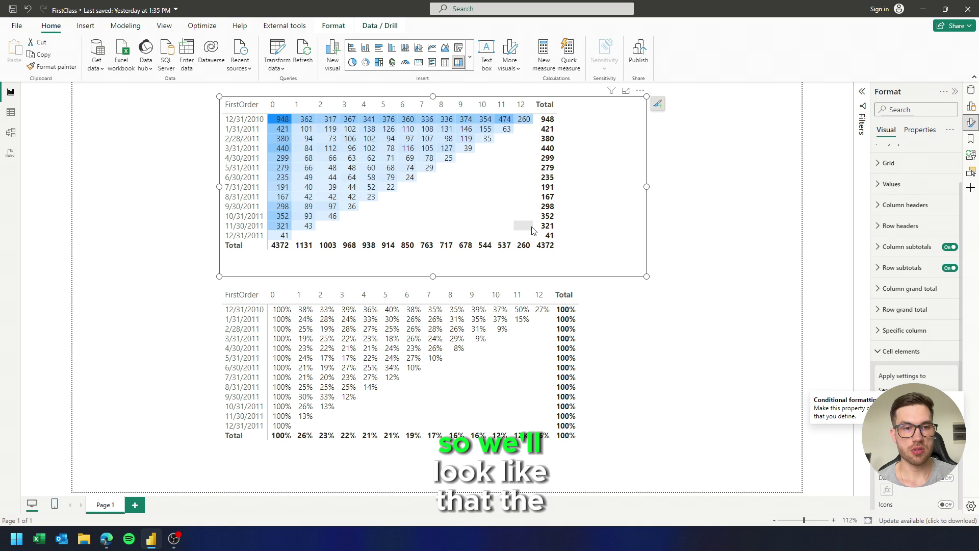
Apply the same gradient background to the retention matrix, with empty values left unformatted
left_click(634, 334)
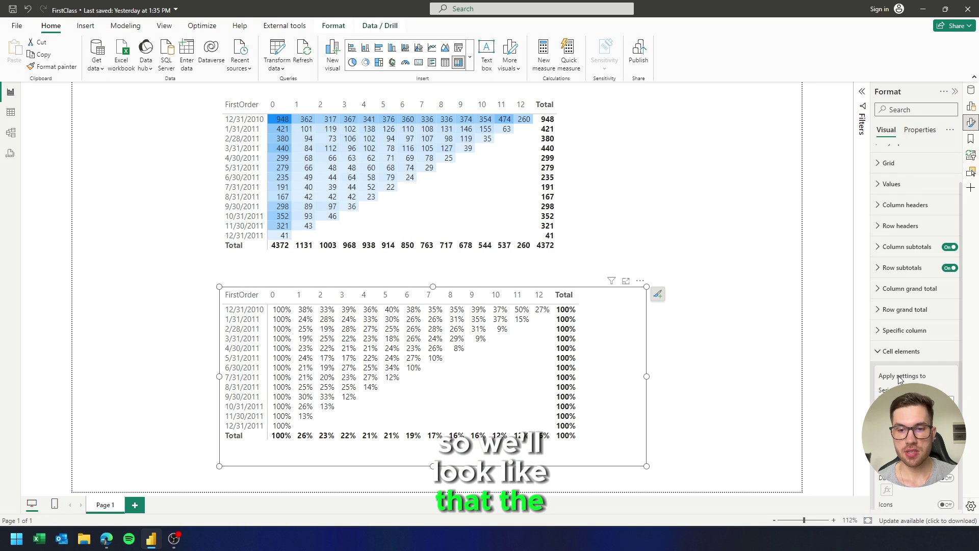
left_click(887, 433)
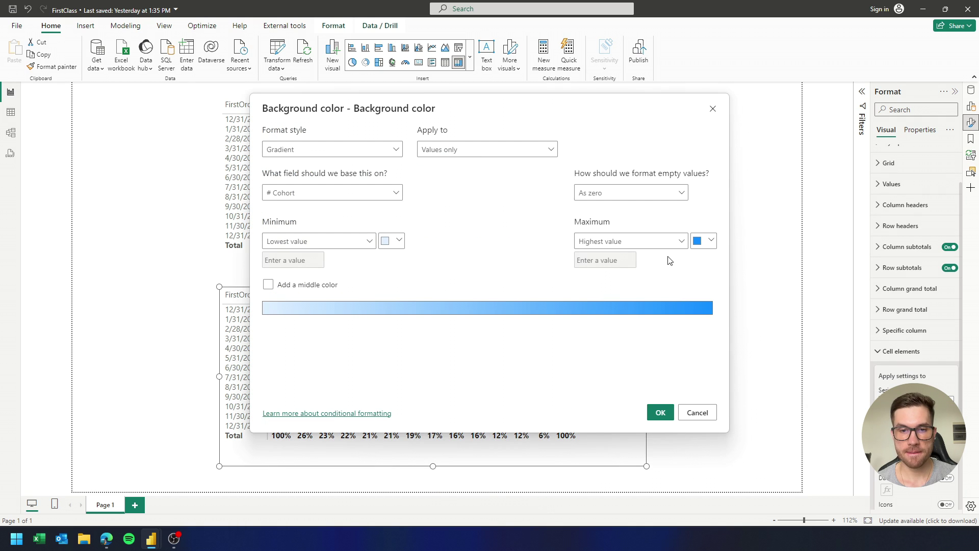
left_click(585, 192)
left_click(598, 207)
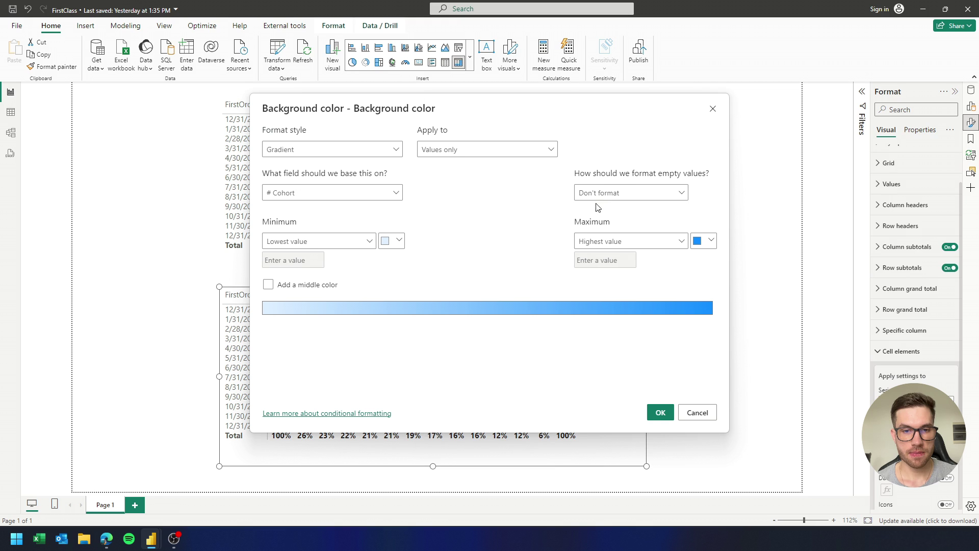
left_click(660, 413)
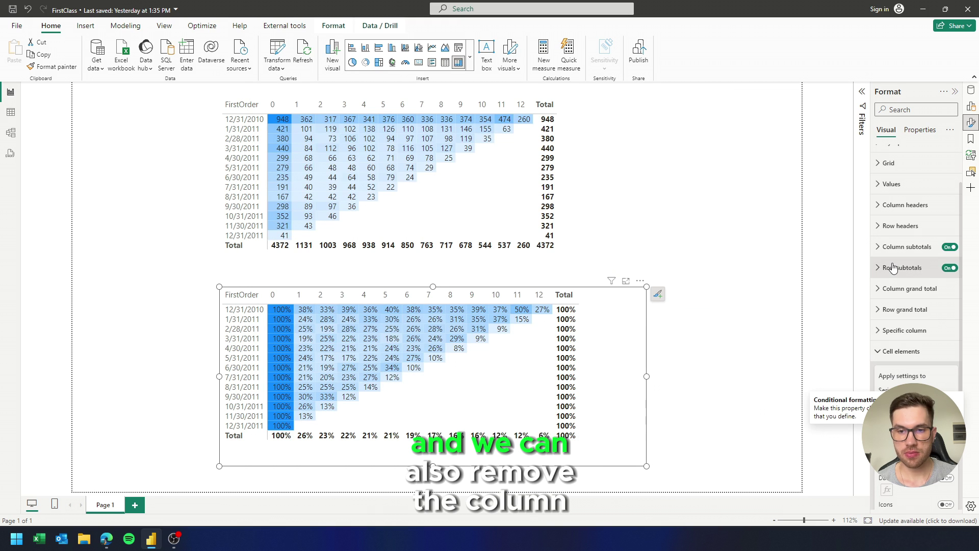
Turn Column subtotals off for the retention matrix and the customer-count matrix
left_click(949, 247)
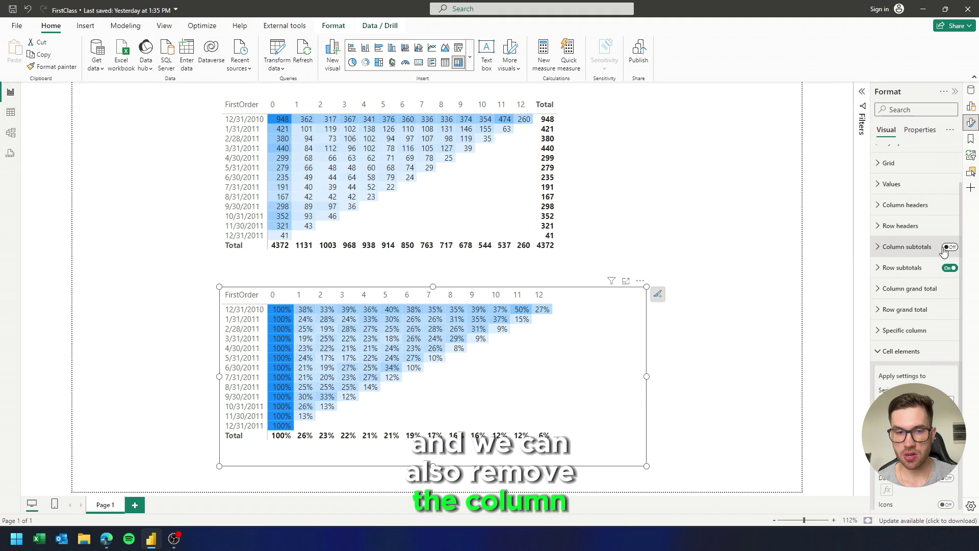
left_click(581, 215)
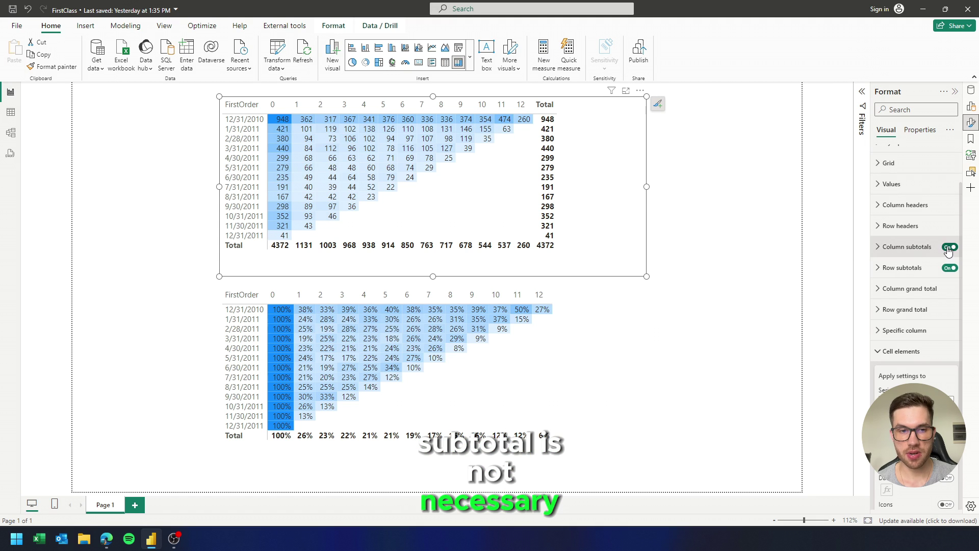
left_click(949, 248)
left_click(591, 334)
left_click(592, 334)
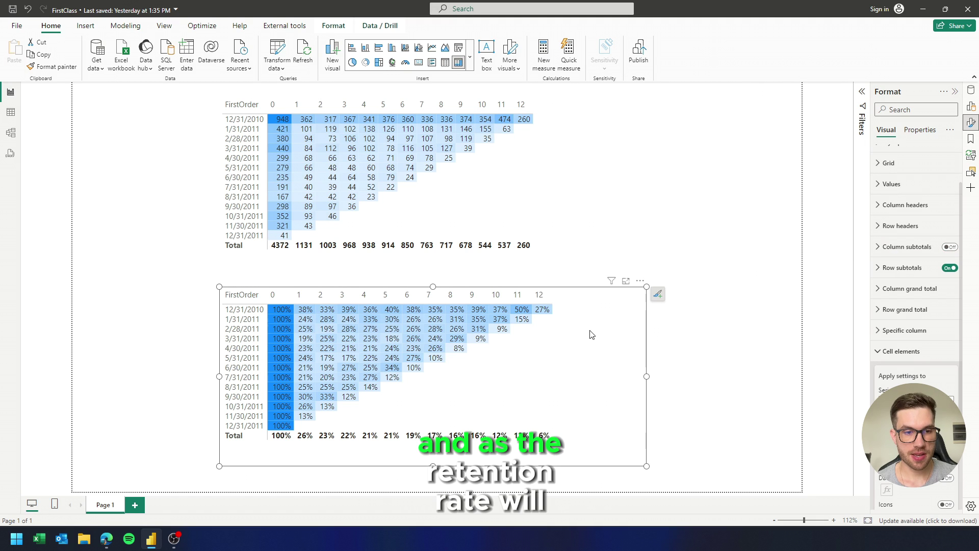
Filter the retention matrix's MonthsAfterFirstOrder with basic filtering to all values except 0
left_click(861, 92)
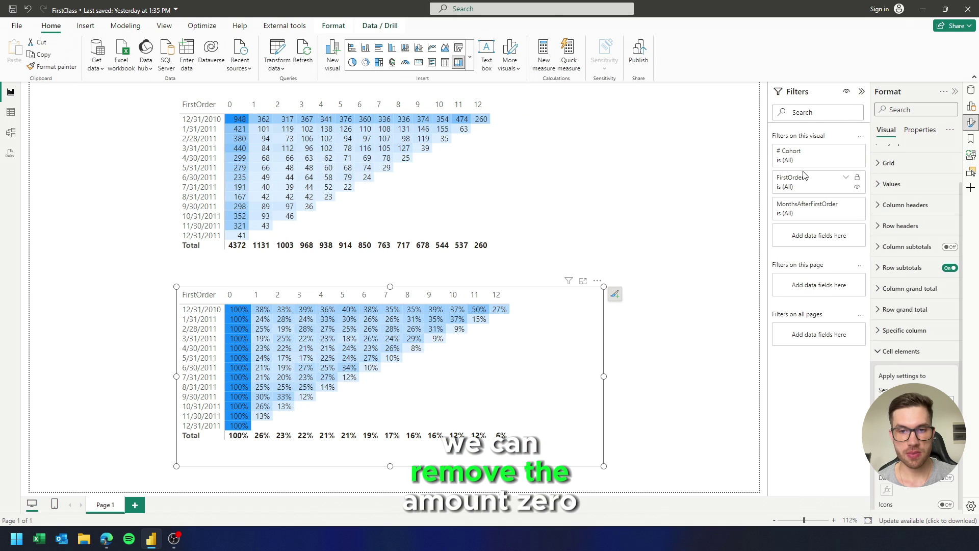
left_click(845, 204)
left_click(819, 238)
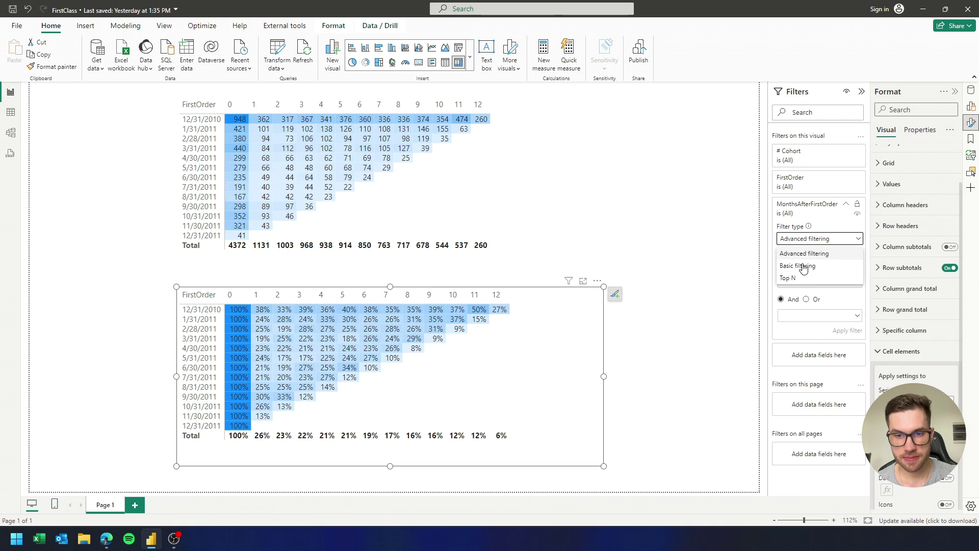
left_click(803, 255)
left_click(790, 251)
left_click(790, 262)
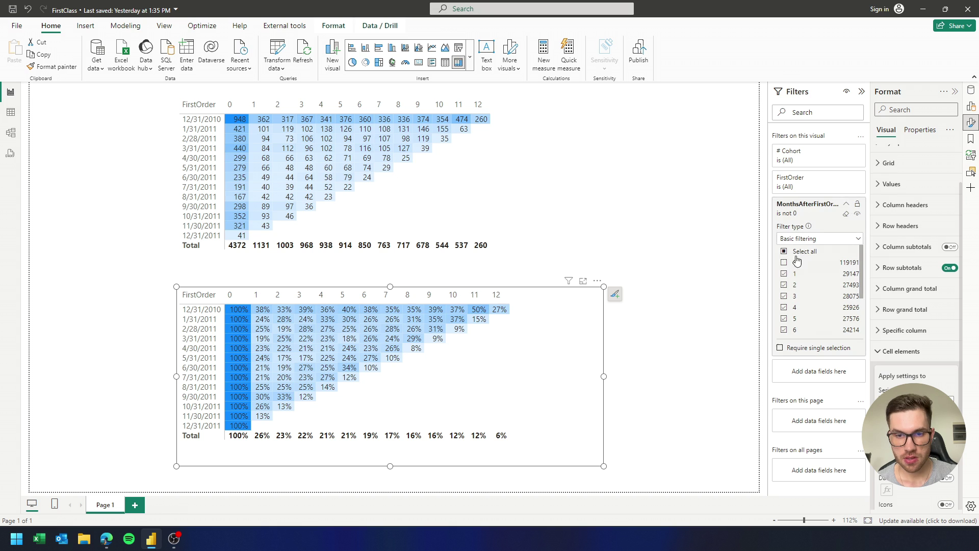
left_click(861, 92)
left_click(679, 268)
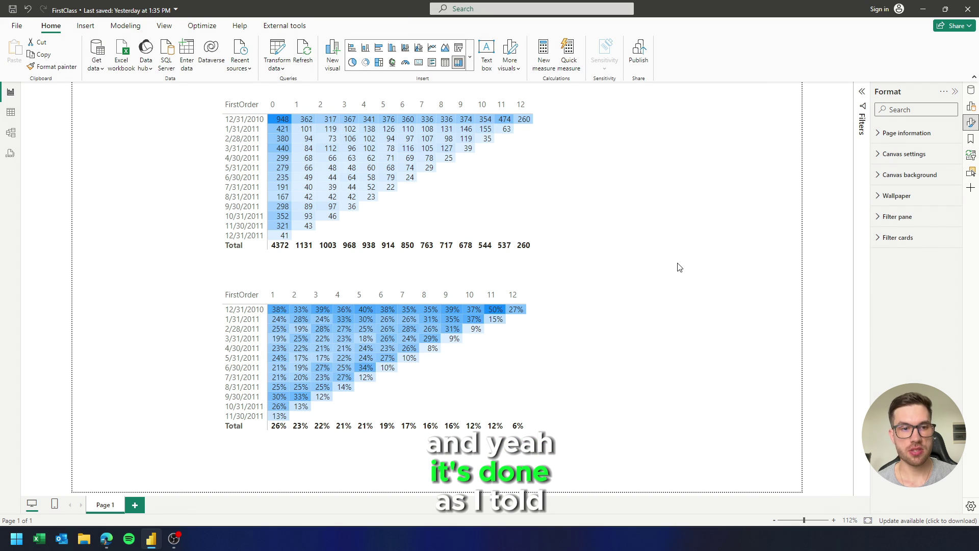